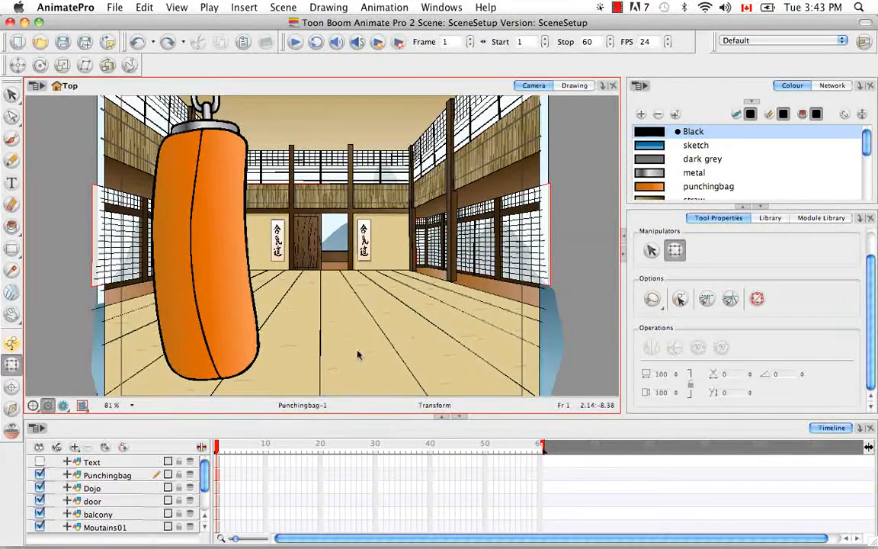
- Select the mountain and the punching bag in the scene, and turn on the BBox selection style
left_click(339, 244)
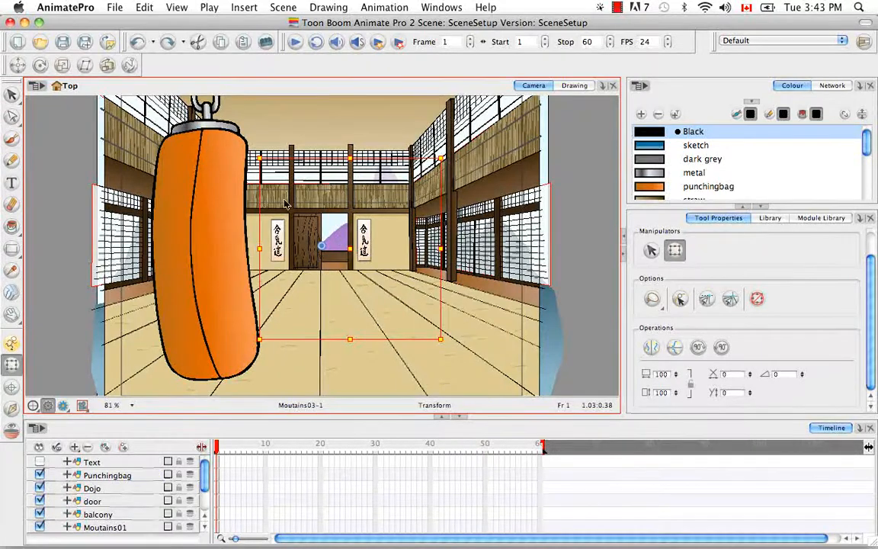
left_click(212, 291)
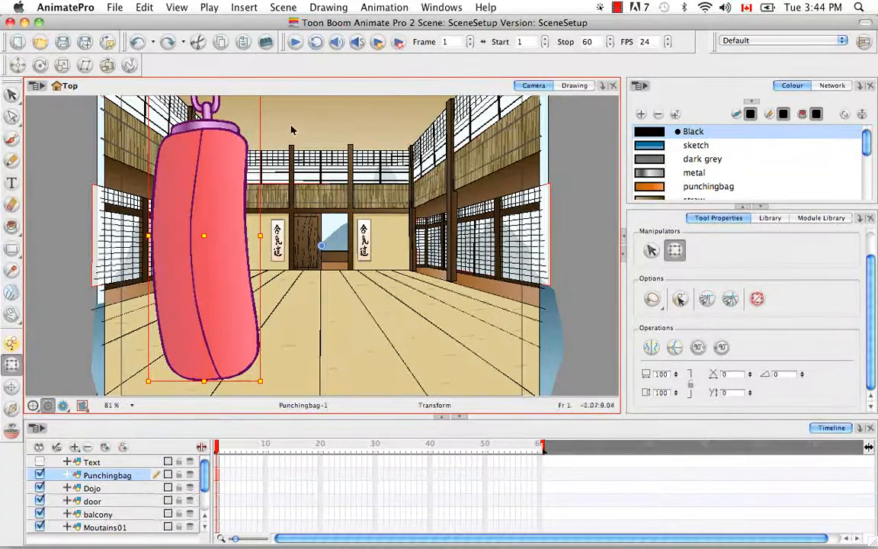
left_click(162, 8)
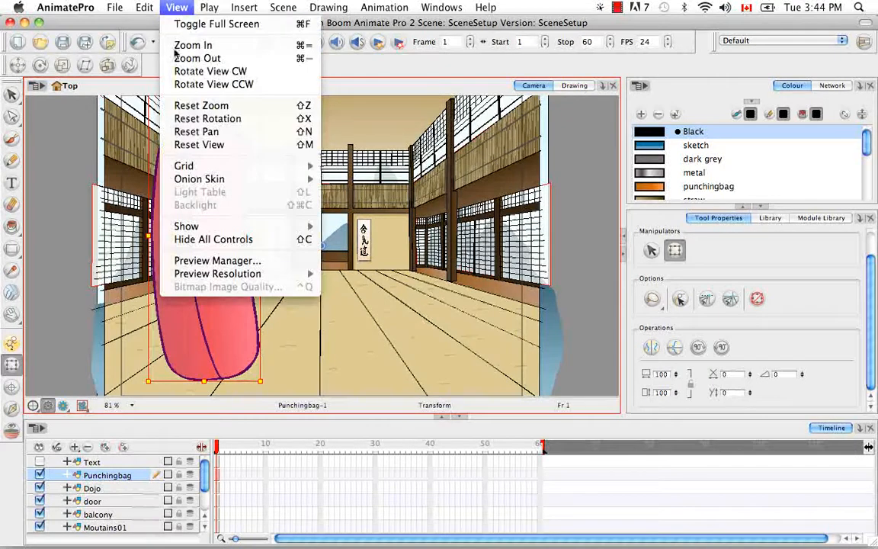
mouse_move(199, 226)
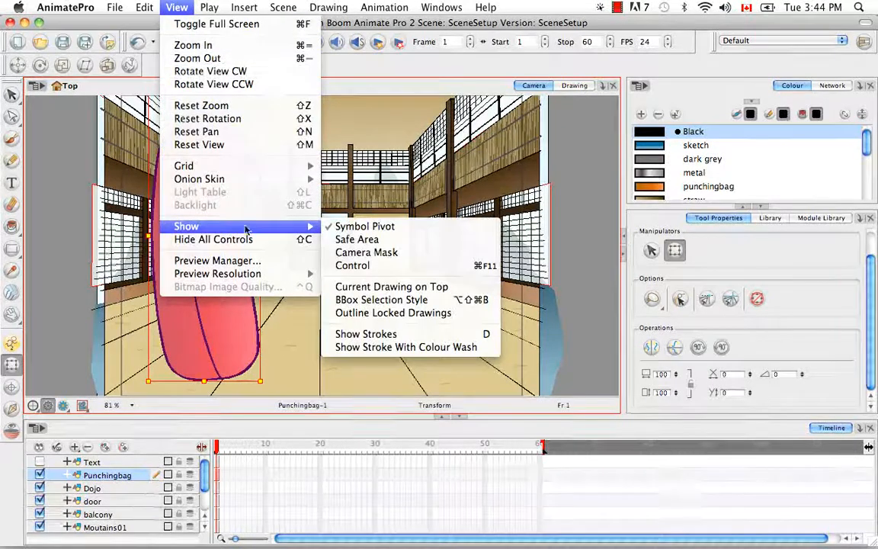
left_click(374, 303)
left_click(582, 251)
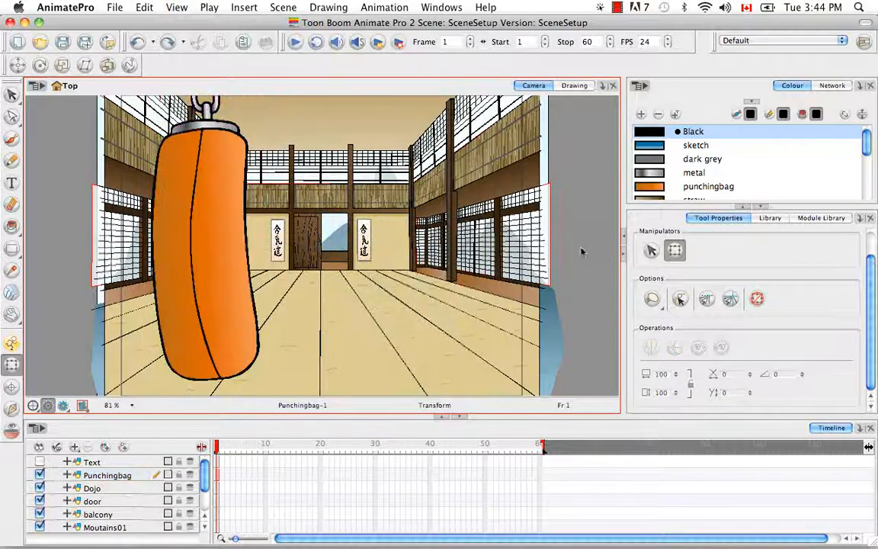
- Select the punching bag to check its bounding-box highlight, deselect it, and turn off the BBox selection style
left_click(216, 314)
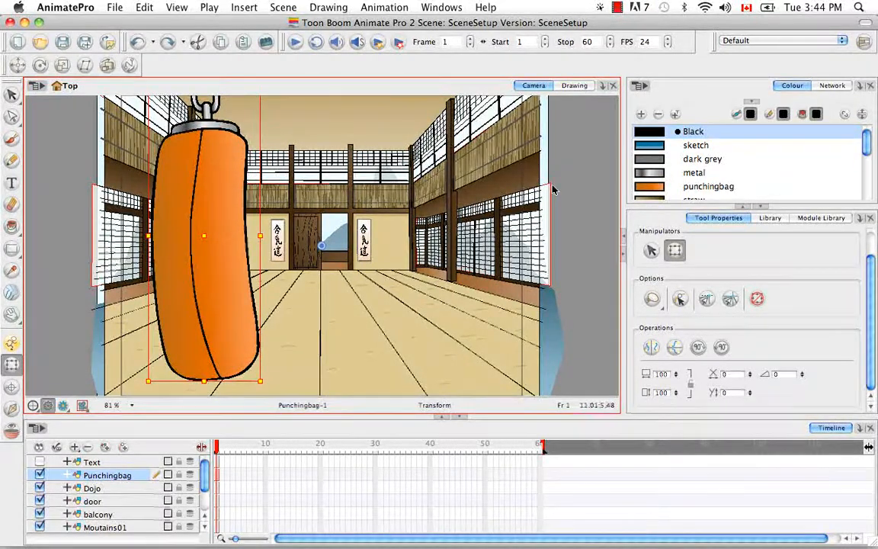
left_click(572, 179)
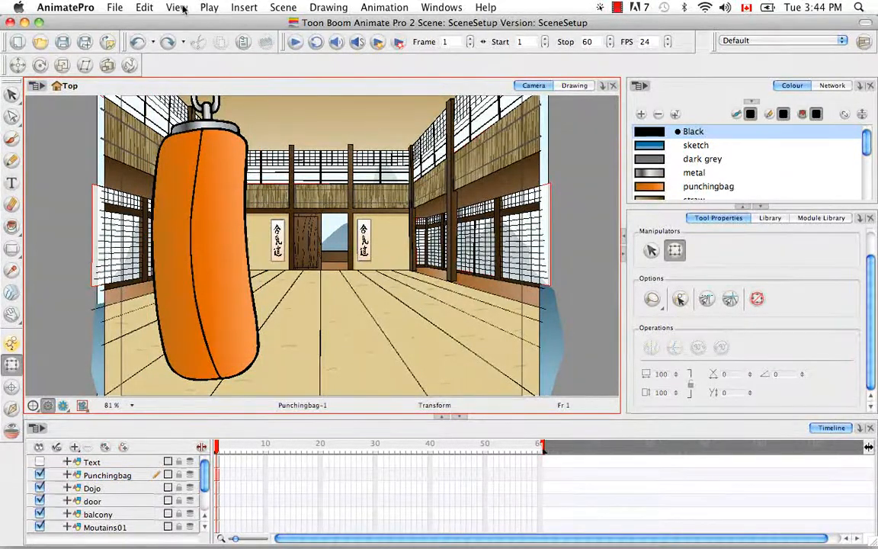
left_click(179, 8)
mouse_move(205, 227)
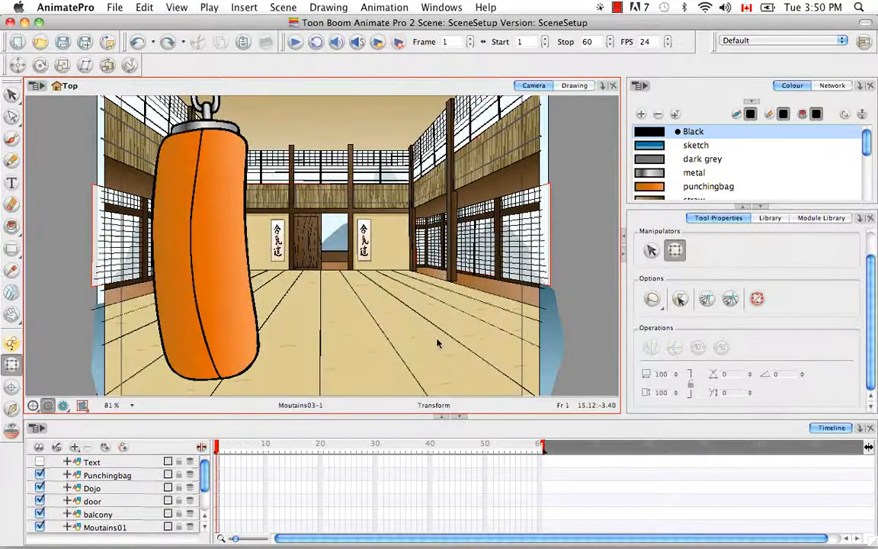
- Show the Timeline View toolbar and centre the timeline on the punching bag's layer
left_click(235, 320)
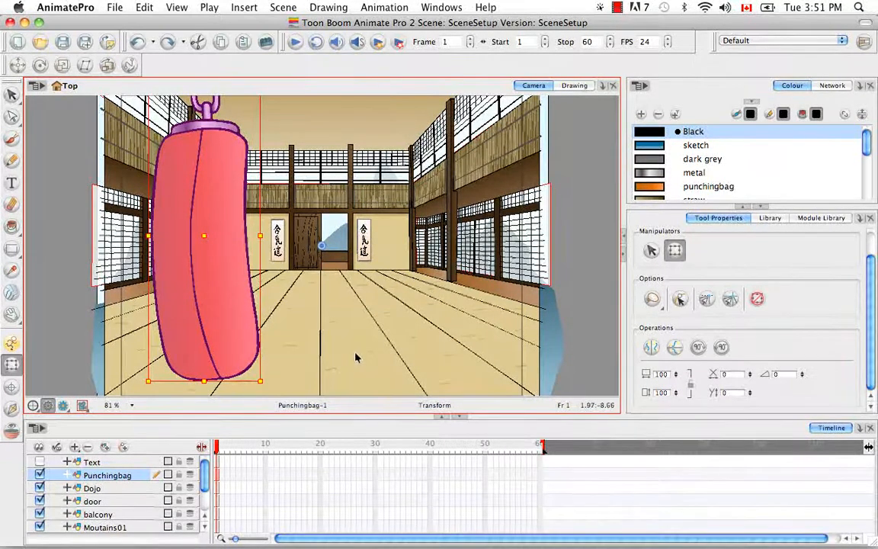
left_click(444, 8)
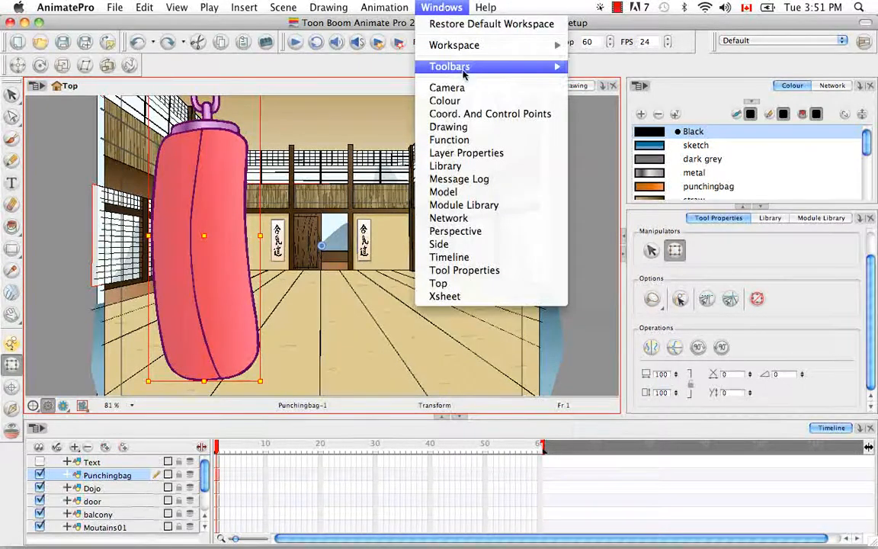
mouse_move(486, 66)
left_click(632, 256)
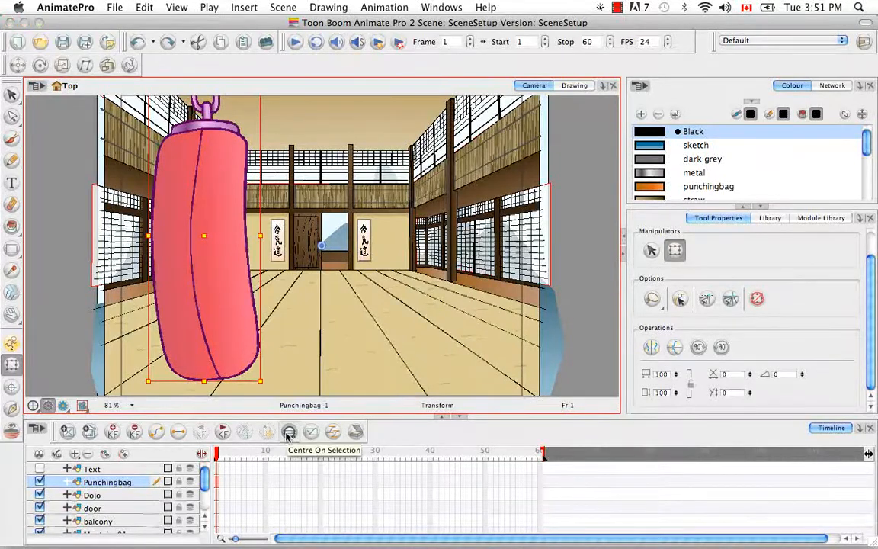
left_click(289, 433)
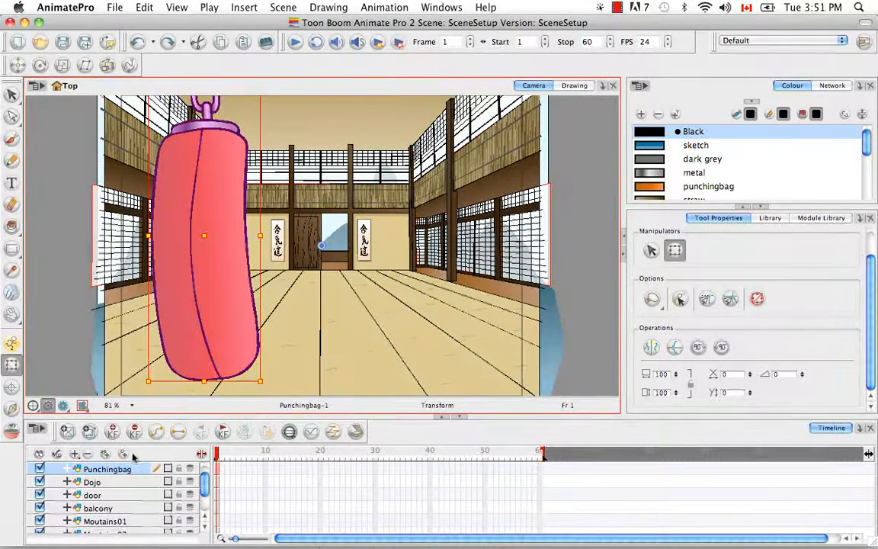
- Select the mountain visible through the doorway, centre the timeline on its layer, and deselect it
left_click(340, 240)
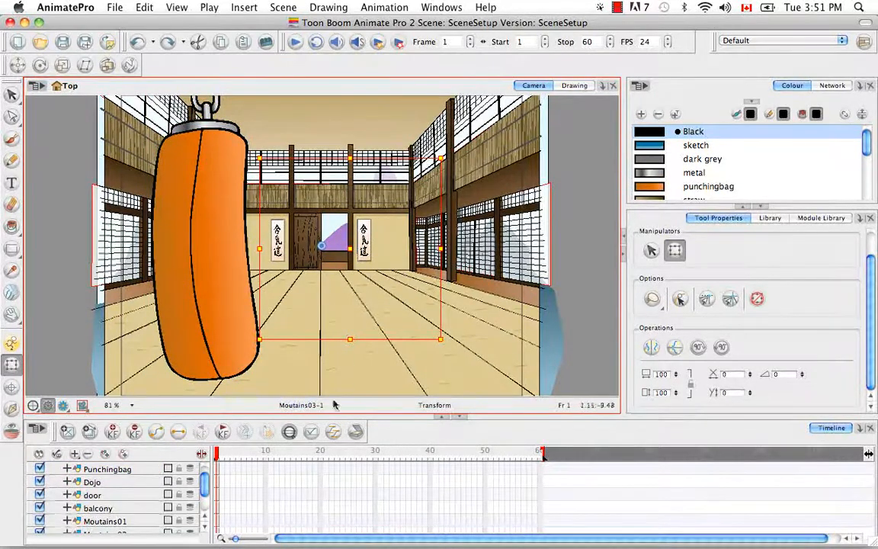
left_click(290, 433)
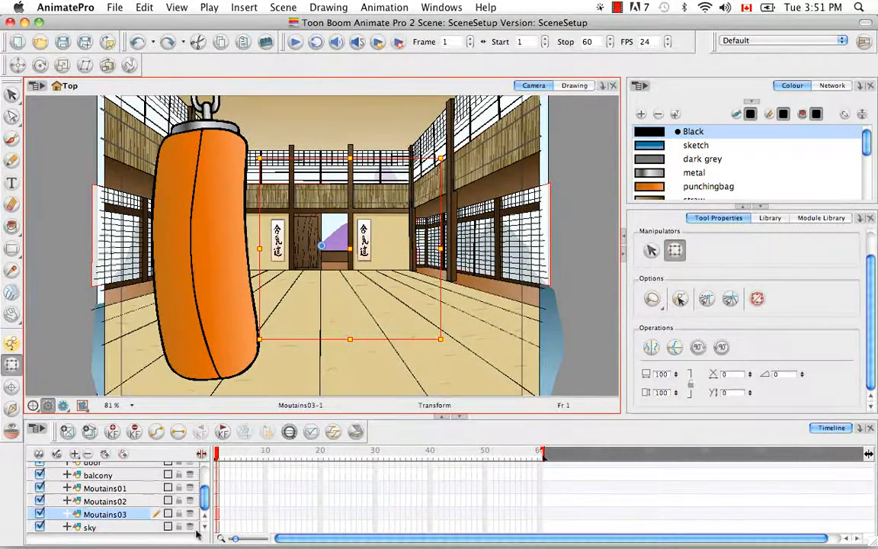
left_click(594, 290)
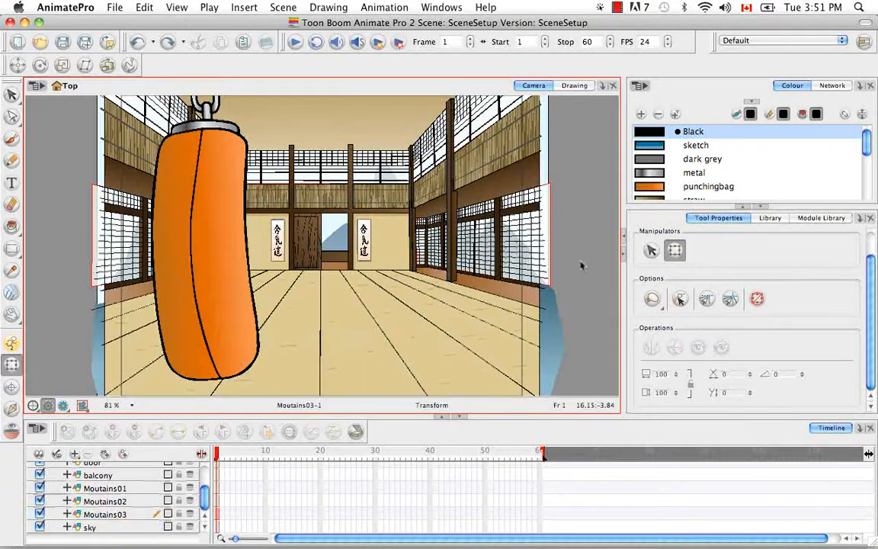
- Display the Network view in full screen
left_click(832, 86)
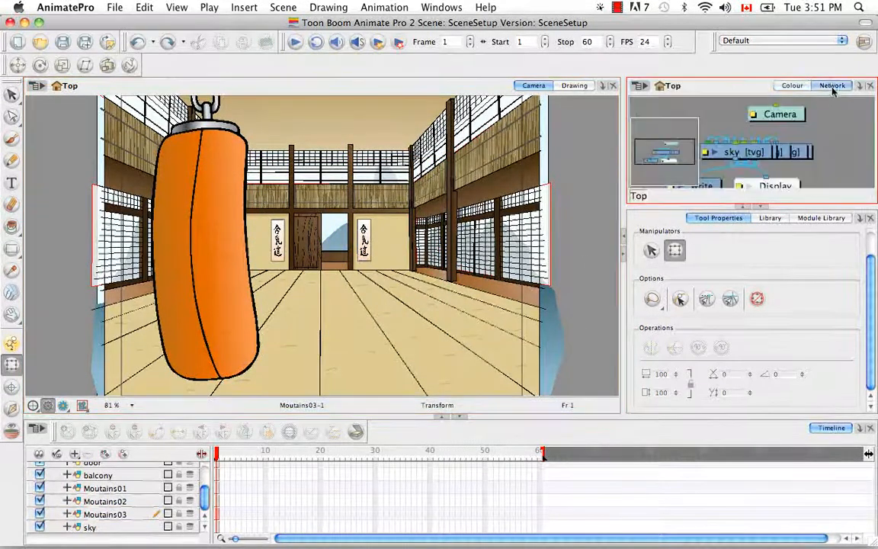
key("super+f")
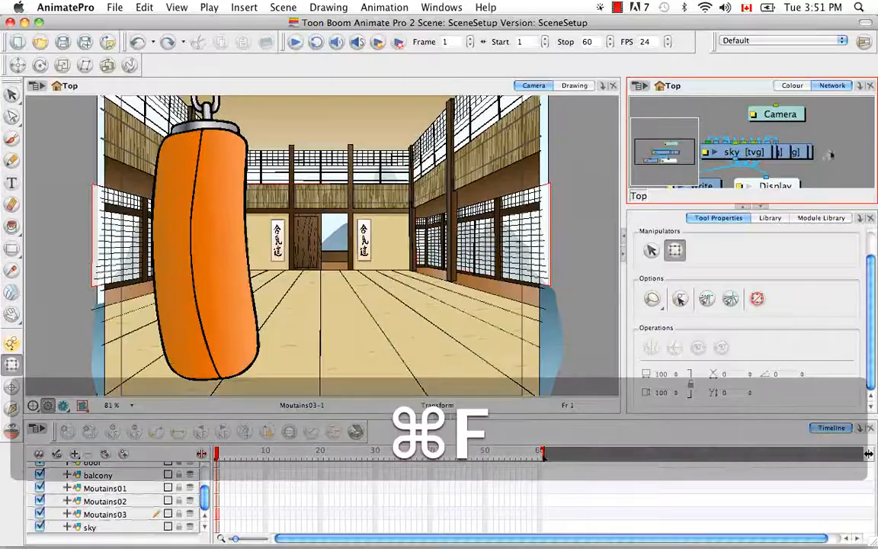
key("super+f")
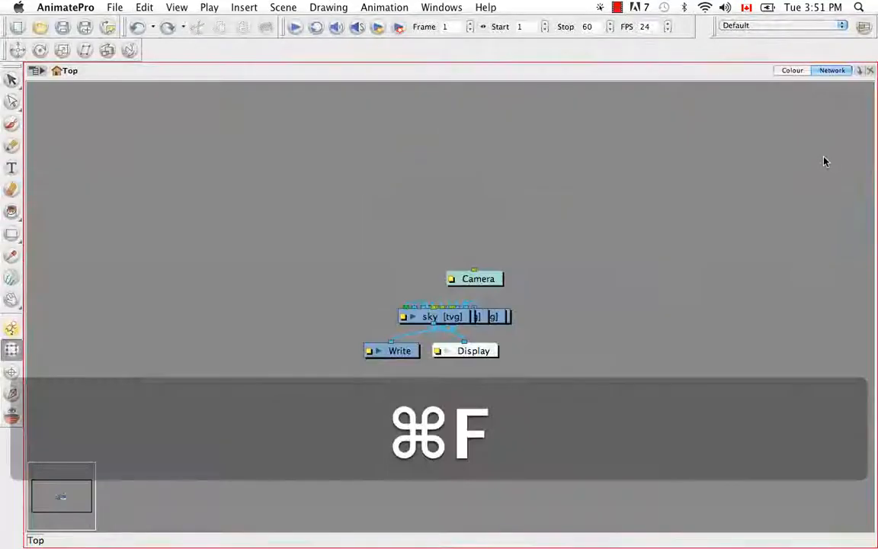
- Show the Scripting toolbar and order all network modules with 25% X overlap, layer spacing 60 and vertical spacing 5
left_click_drag(276, 203, 588, 365)
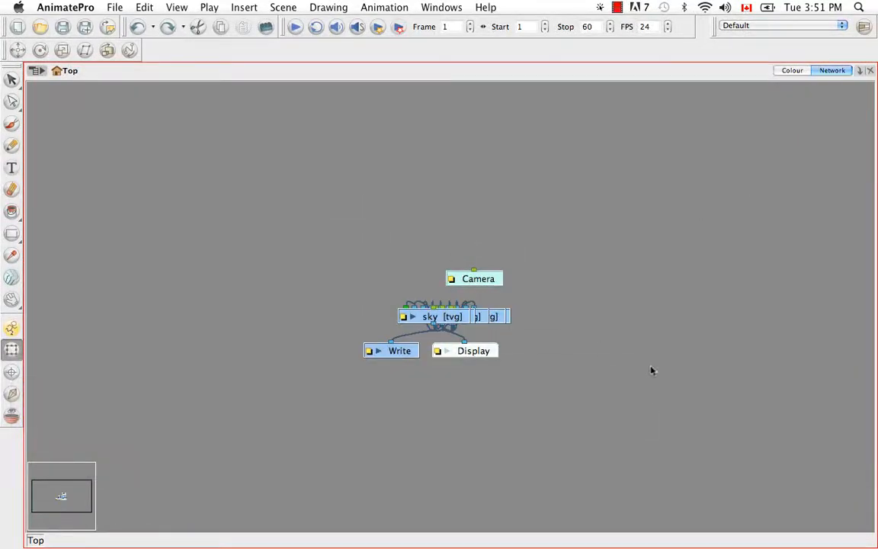
left_click(433, 8)
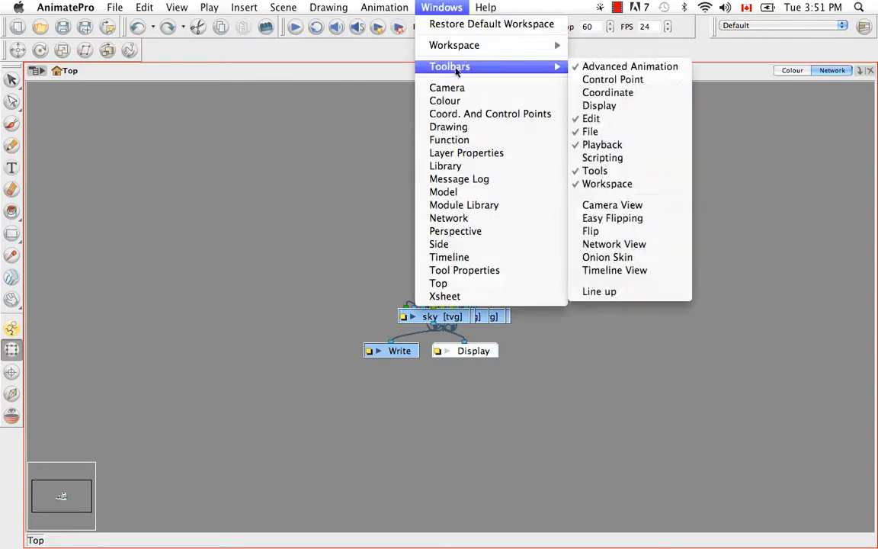
left_click(606, 159)
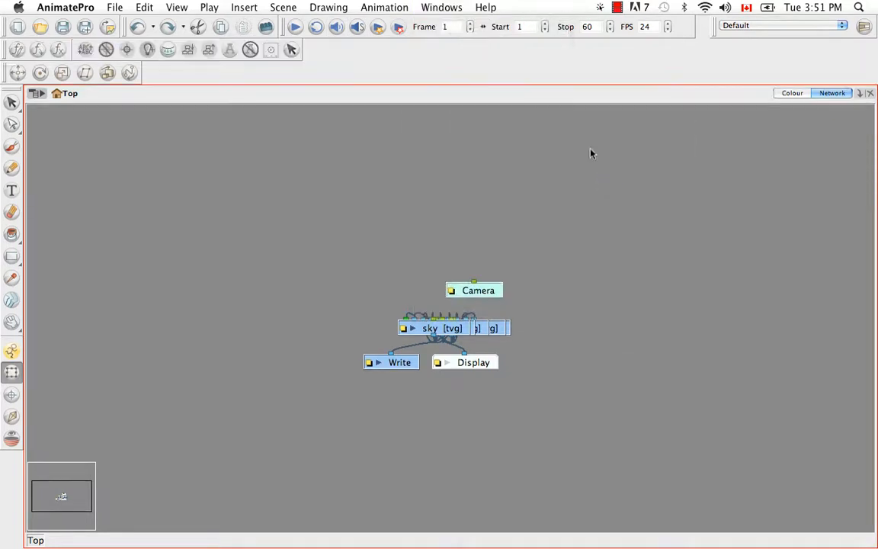
left_click(190, 50)
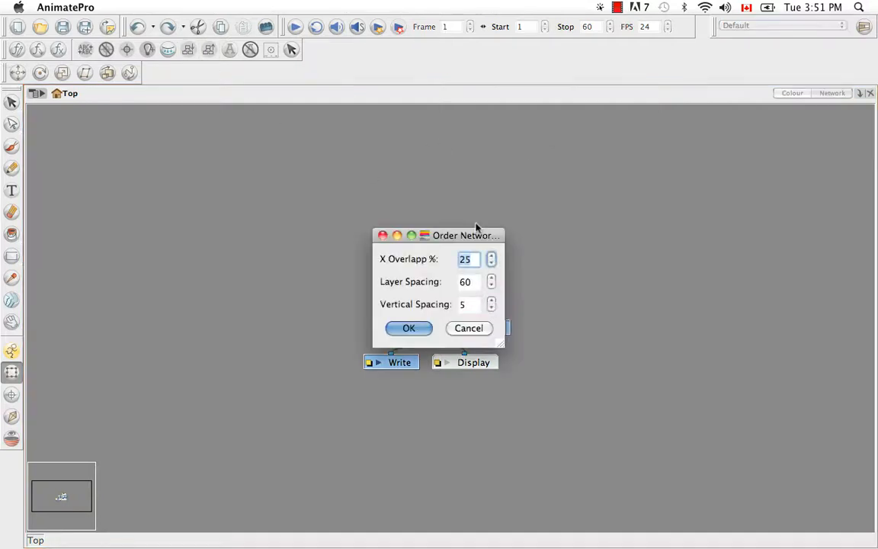
left_click(428, 329)
left_click(532, 374)
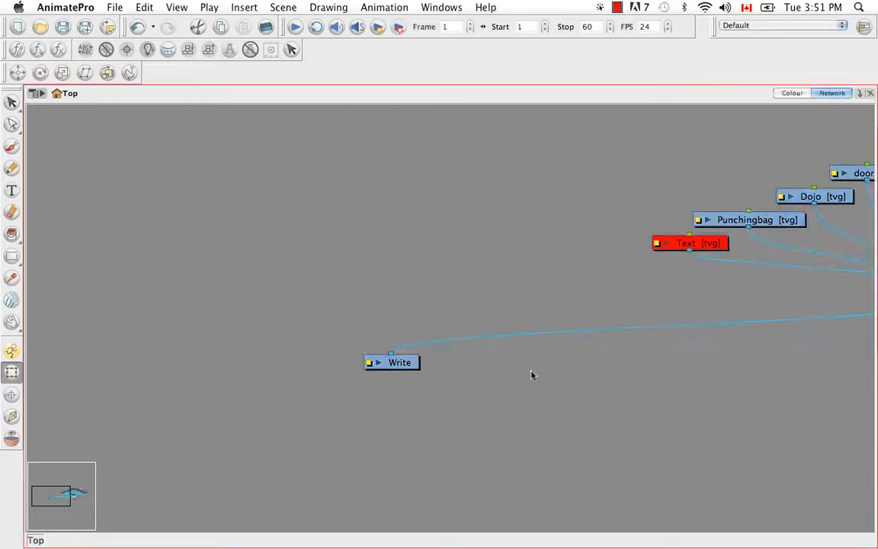
- Place the Write and Camera modules on either side of Display below Composite, and exit full screen
left_click_drag(404, 363, 776, 351)
key("space")
left_click_drag(681, 400, 251, 414)
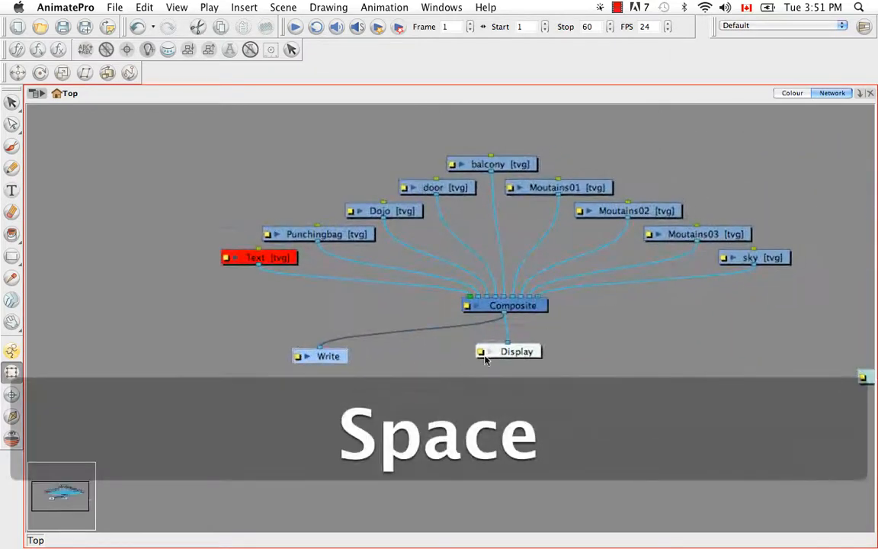
key("space")
left_click_drag(564, 325, 492, 308)
left_click_drag(815, 359, 553, 332)
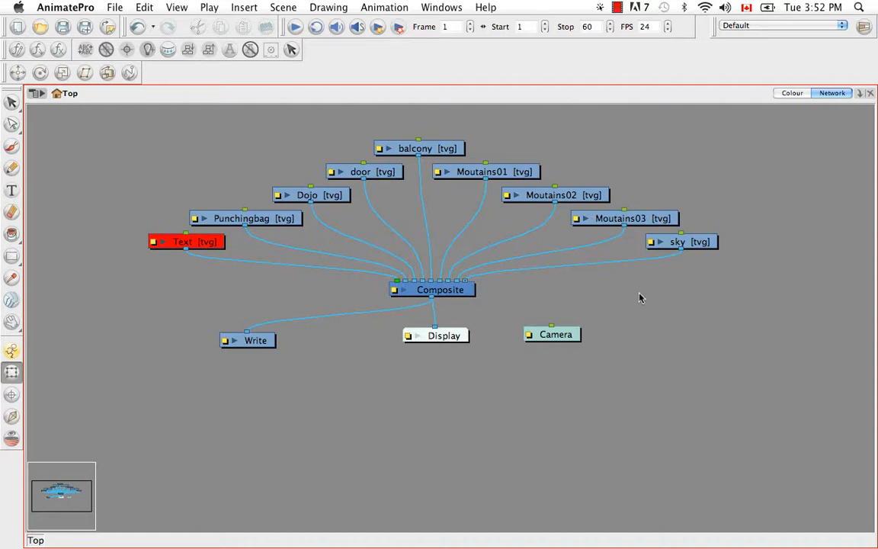
key("super+d")
key("super+f")
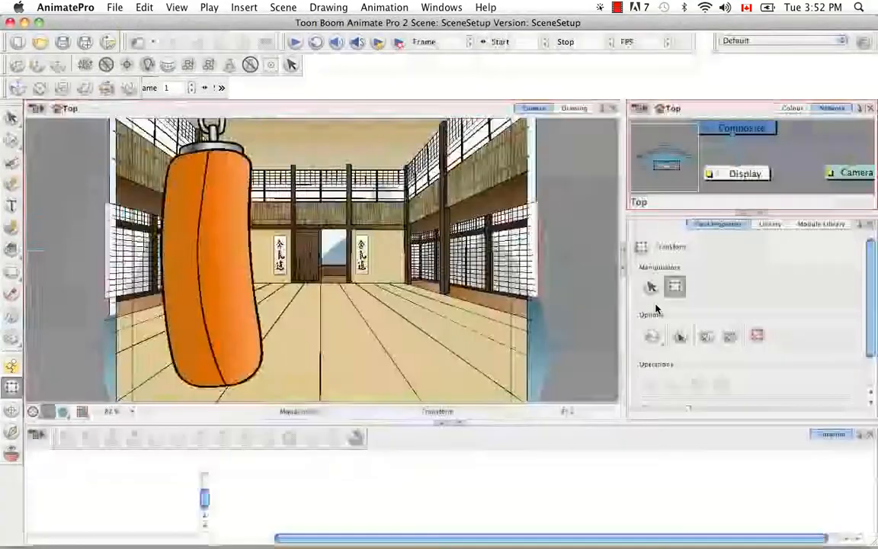
- Select the punching bag in the Camera view and centre the temporarily enlarged Network view on its module
left_click(242, 292)
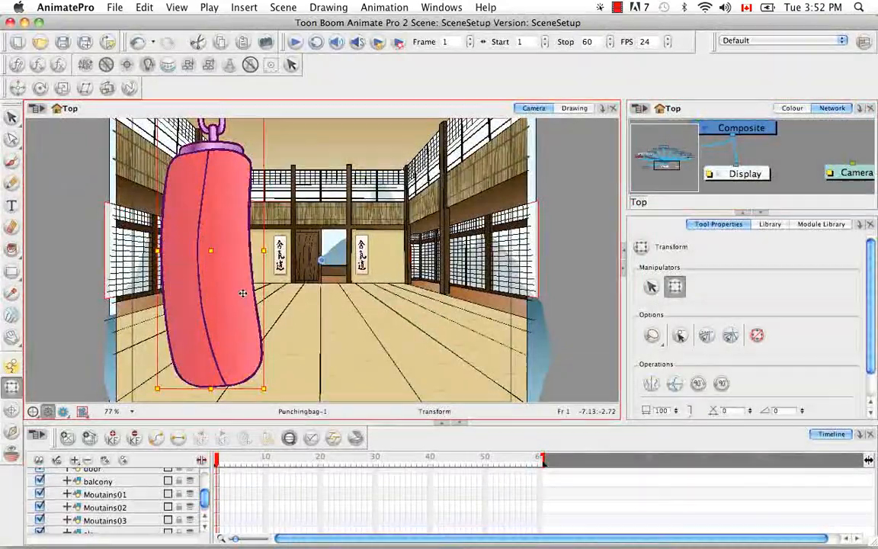
left_click(761, 212)
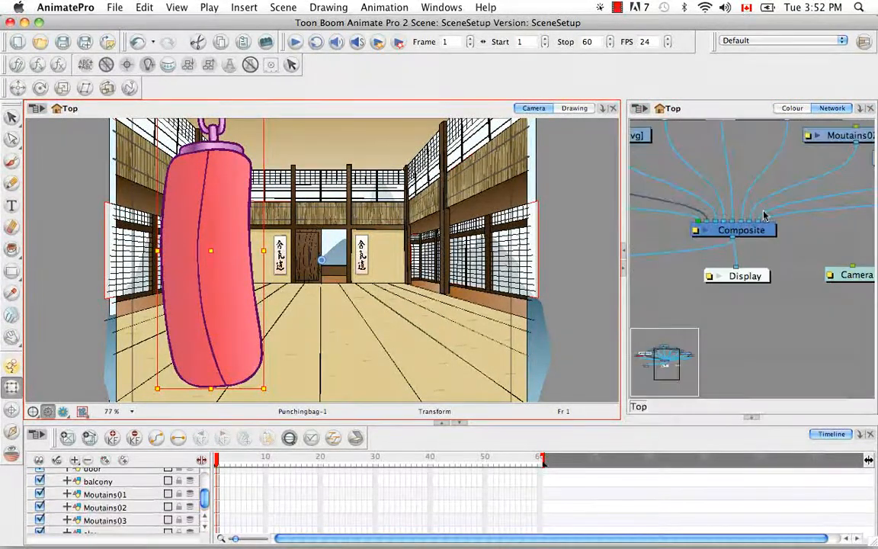
left_click(706, 114)
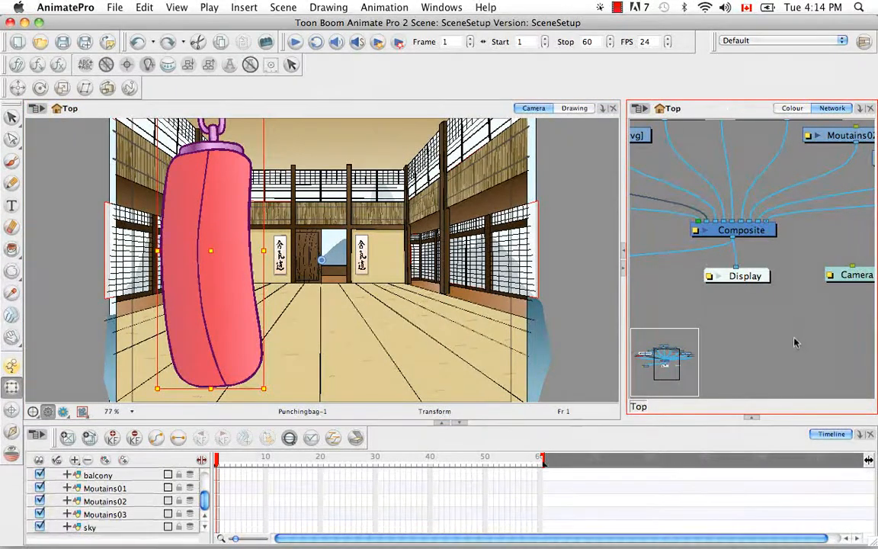
key("o")
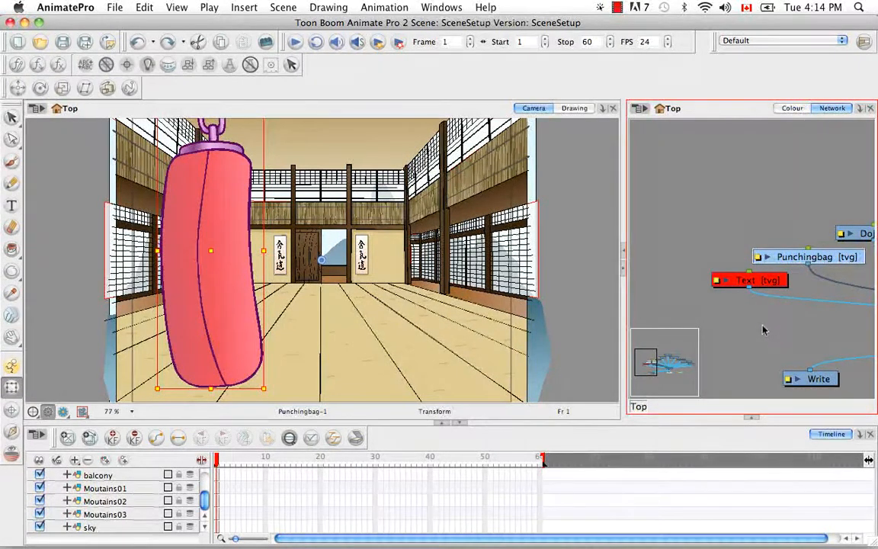
left_click(751, 420)
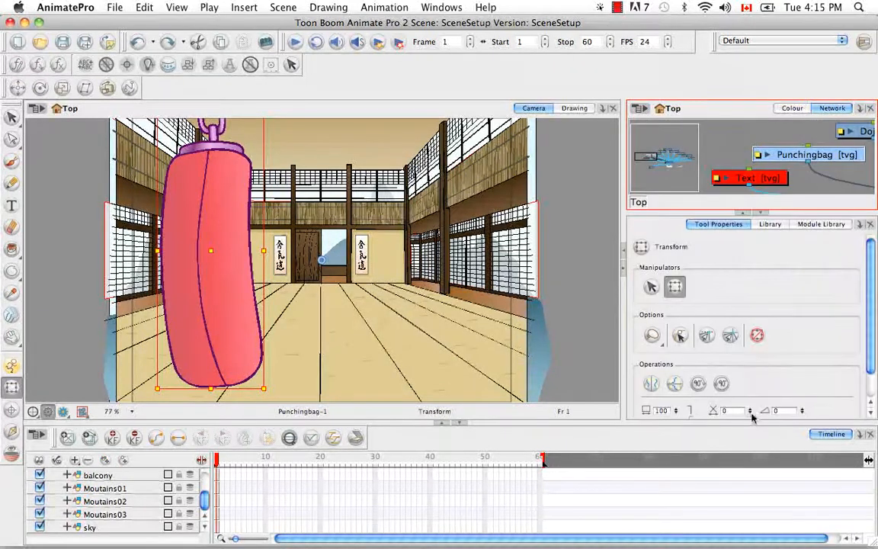
- Bring back the Colour view and review the Transform tool's manipulators, options and operations
left_click(794, 109)
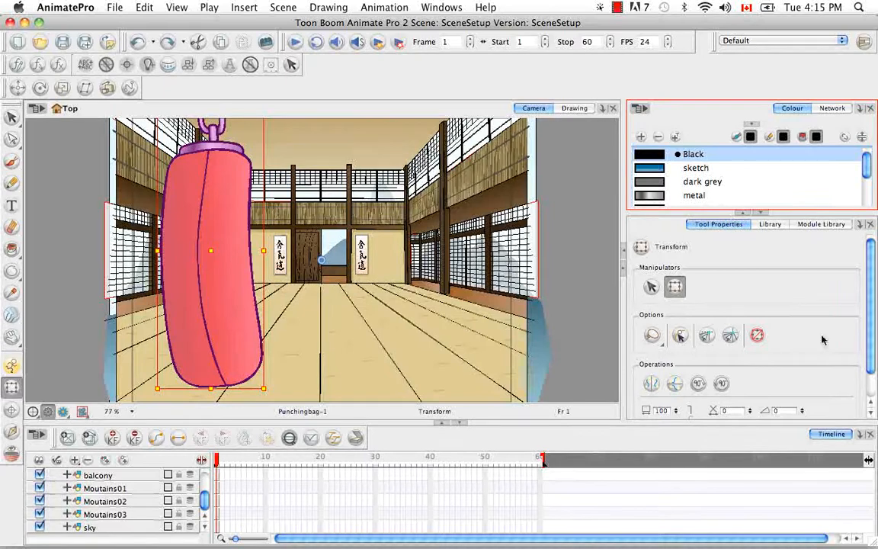
scroll(876, 314, "down", 3)
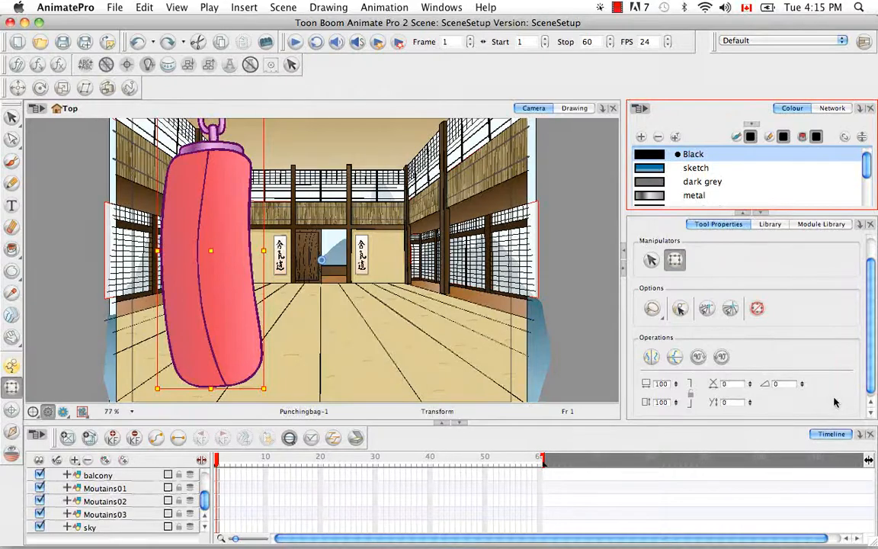
scroll(861, 358, "up", 3)
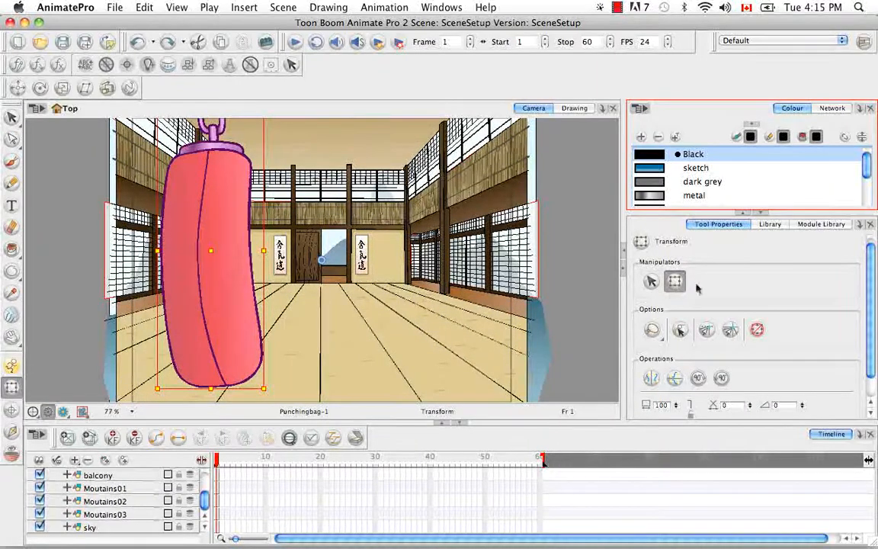
scroll(870, 302, "down", 3)
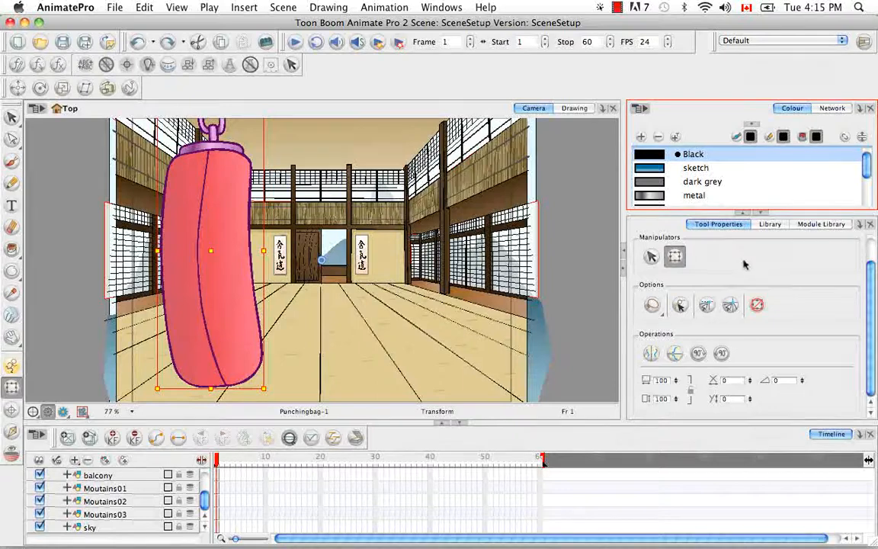
- Choose Lasso as the Transform tool's selection mode and turn on Peg Selection Mode
left_click(653, 306)
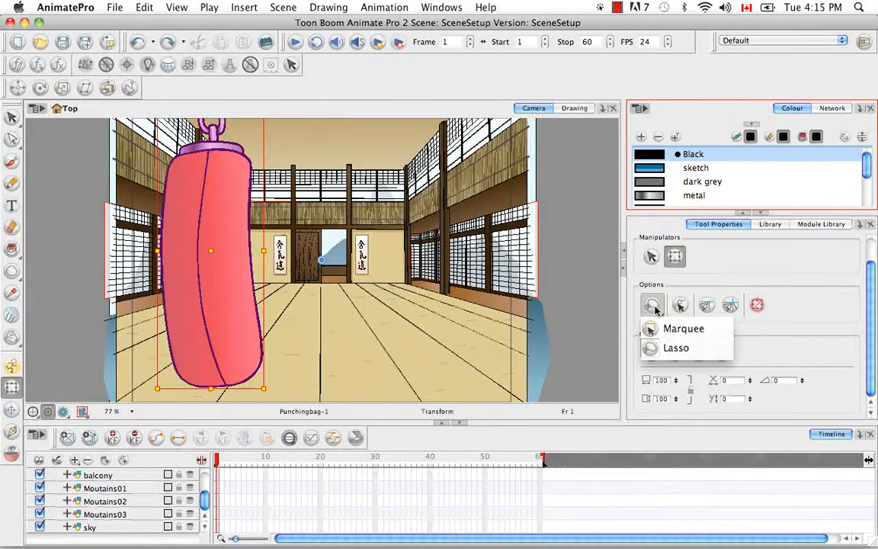
left_click(673, 350)
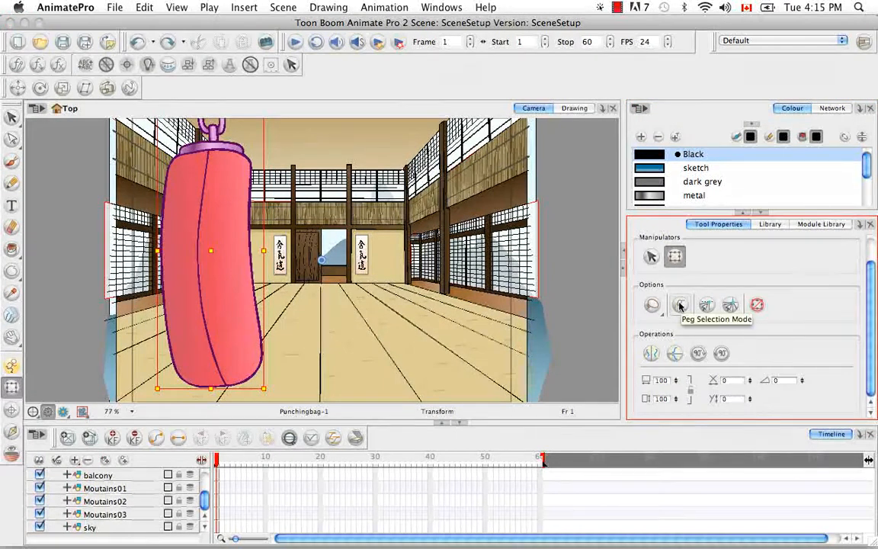
left_click(680, 306)
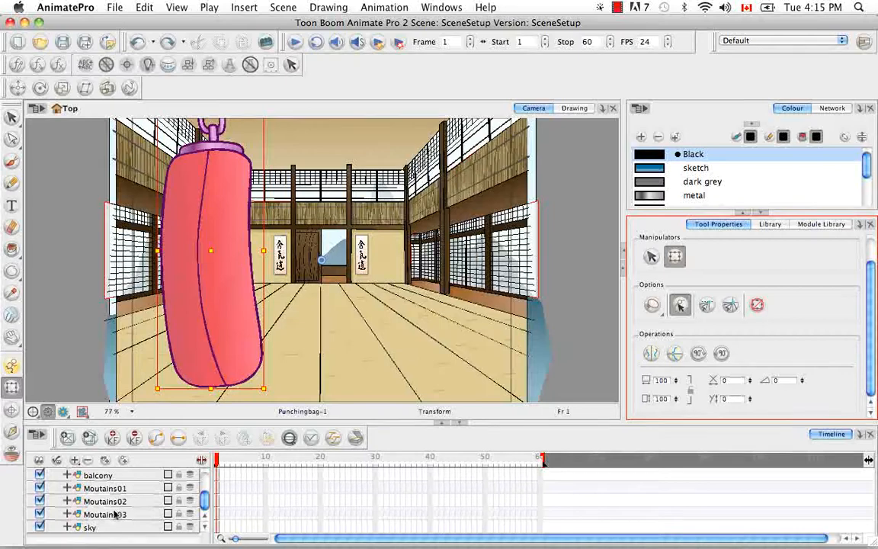
- Turn on the first snapping option, try moving the punching bag in the Camera view, and undo the moves
left_click(707, 308)
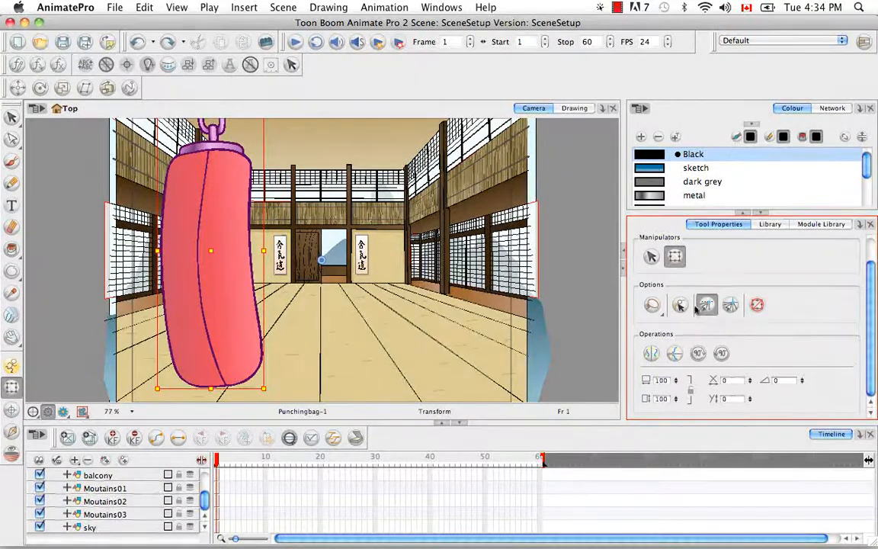
left_click(219, 234)
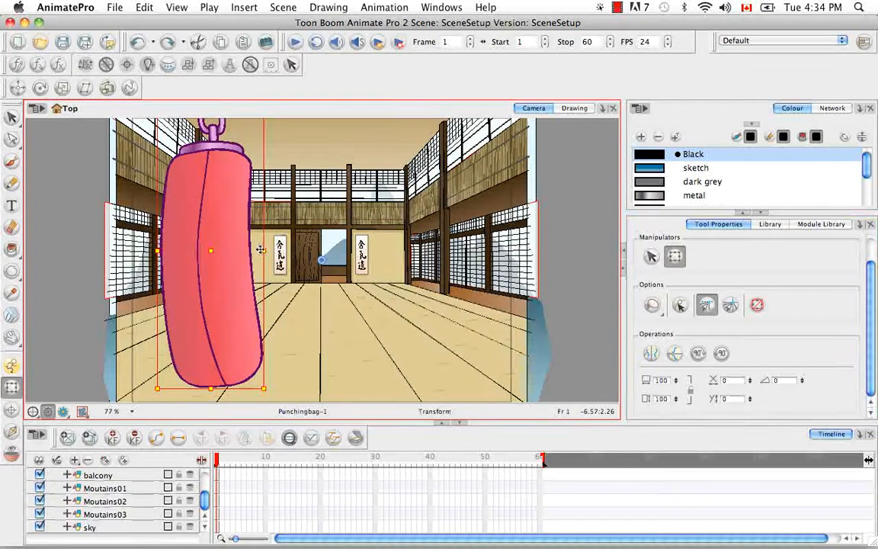
left_click_drag(261, 250, 225, 257)
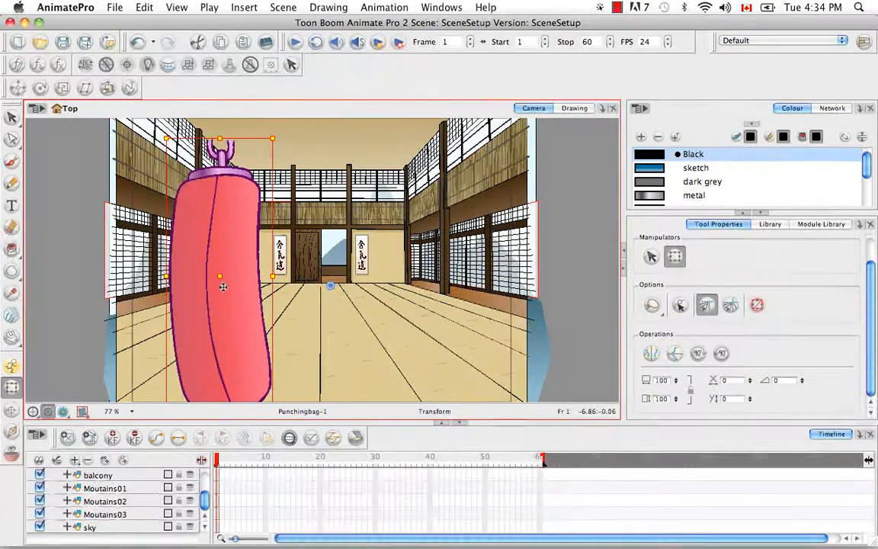
mouse_move(224, 288)
left_mouse_down()
mouse_move(221, 314)
mouse_move(217, 285)
left_mouse_up()
key("super+z")
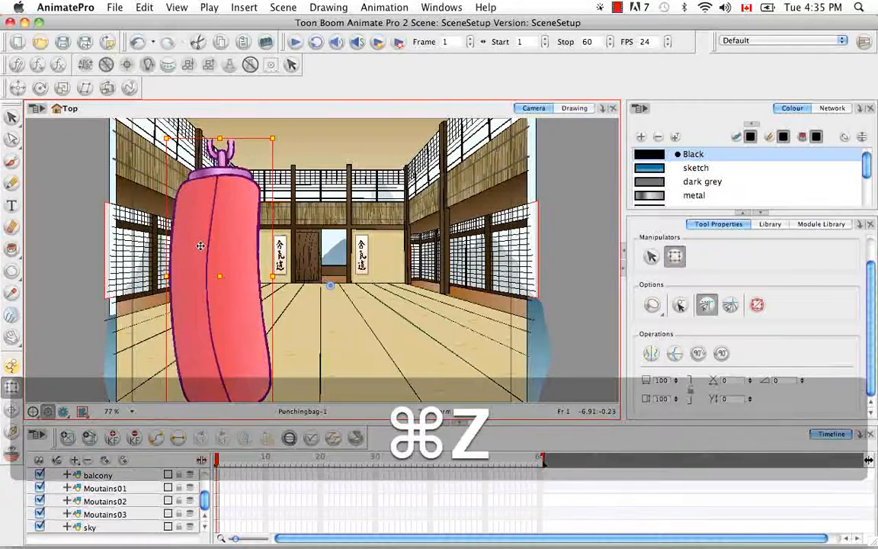
key("super+z")
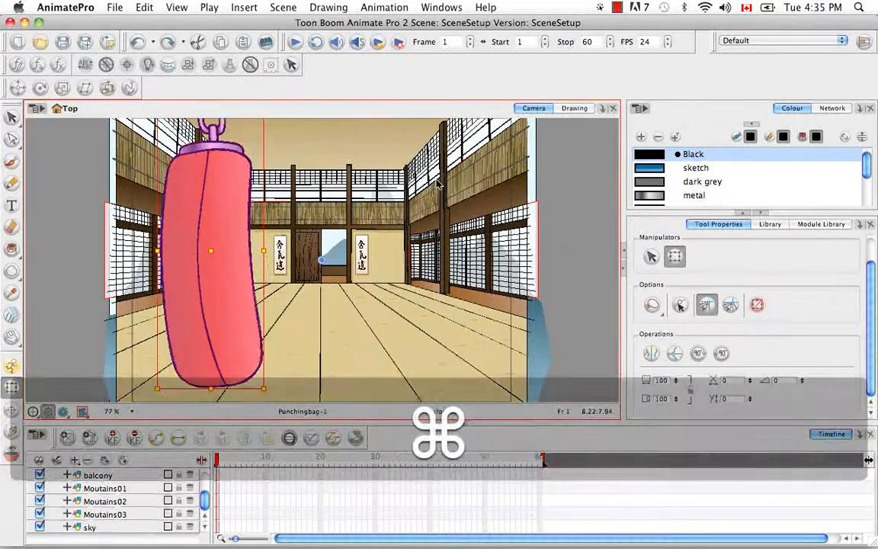
- Enable grid snapping for the Transform tool and switch the Camera view's grid off and back on
left_click(730, 306)
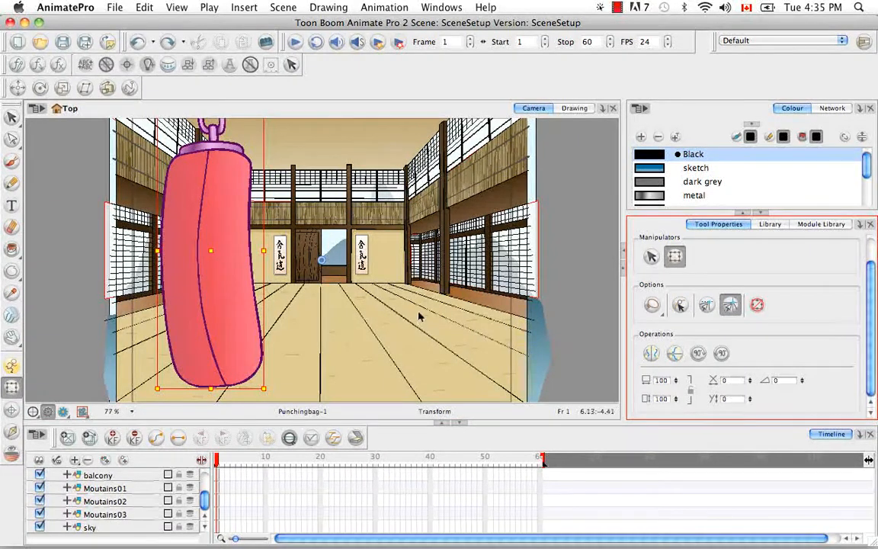
left_click(182, 8)
mouse_move(276, 168)
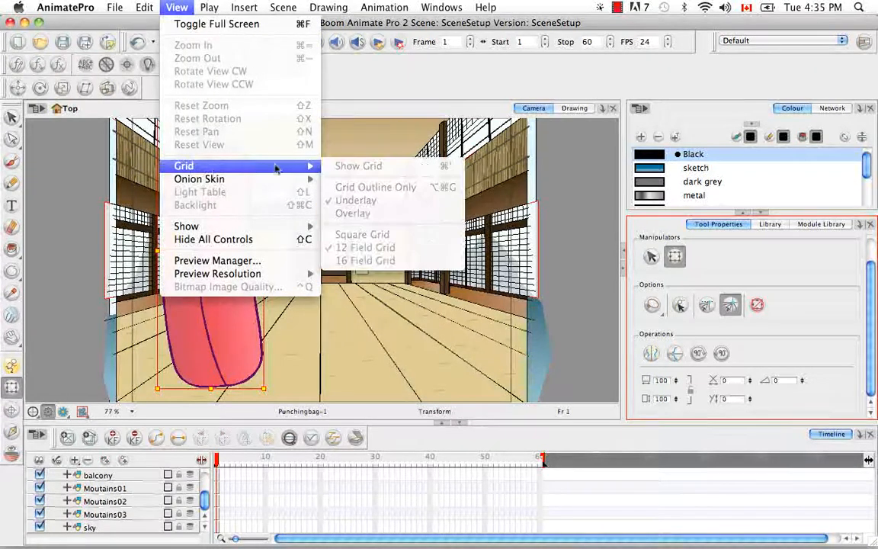
left_click(563, 189)
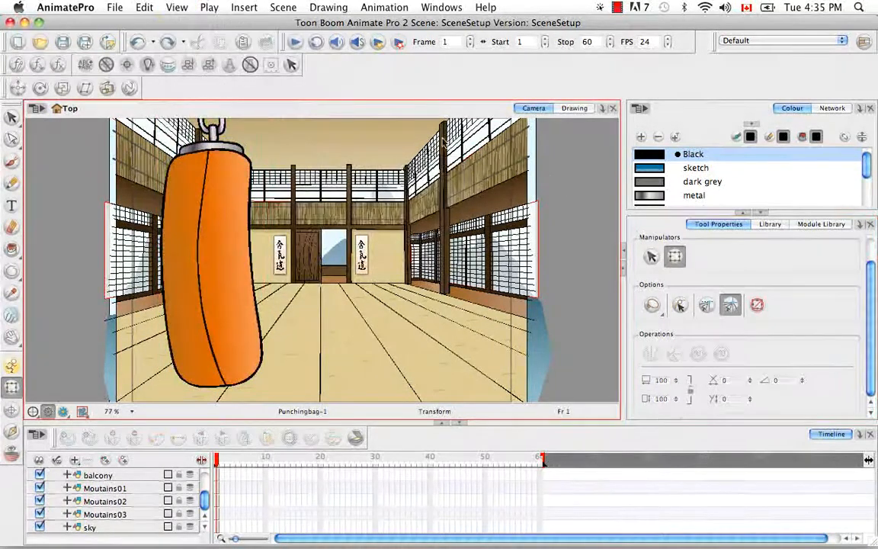
left_click(176, 7)
mouse_move(252, 165)
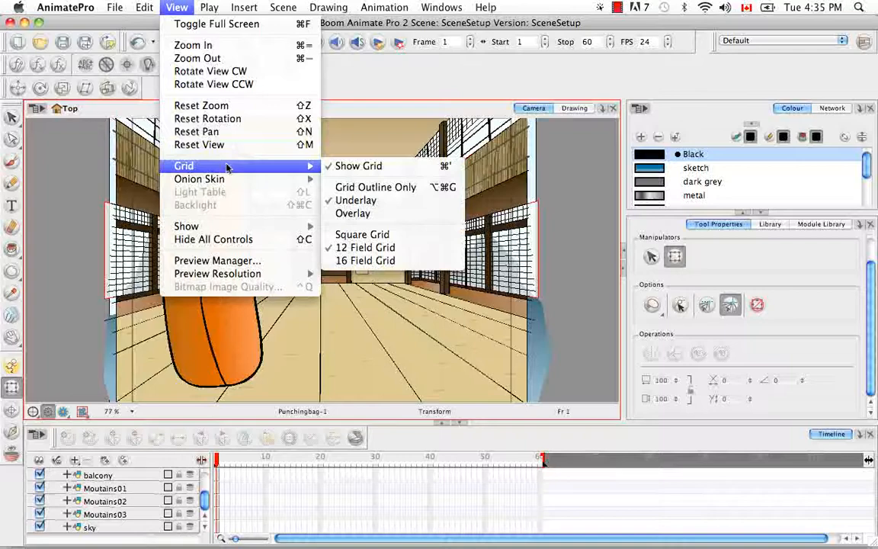
left_click(371, 167)
left_click(176, 8)
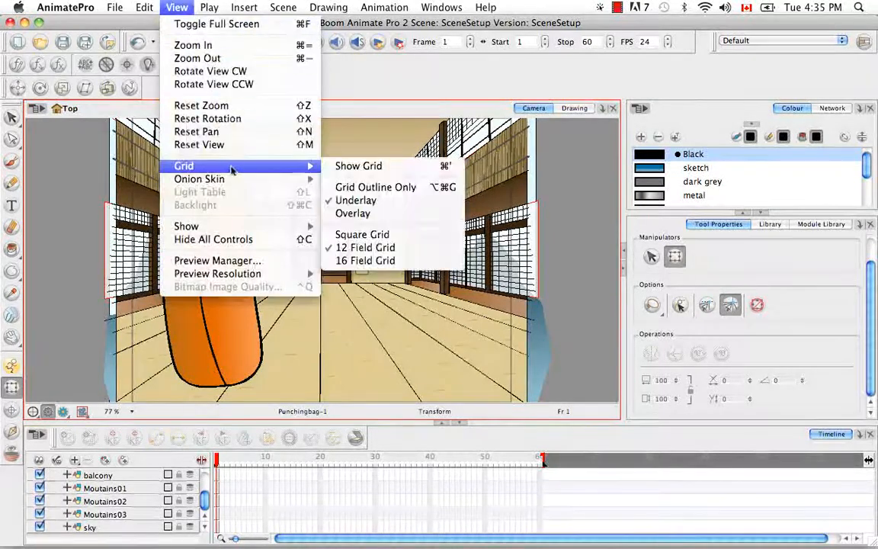
left_click(383, 167)
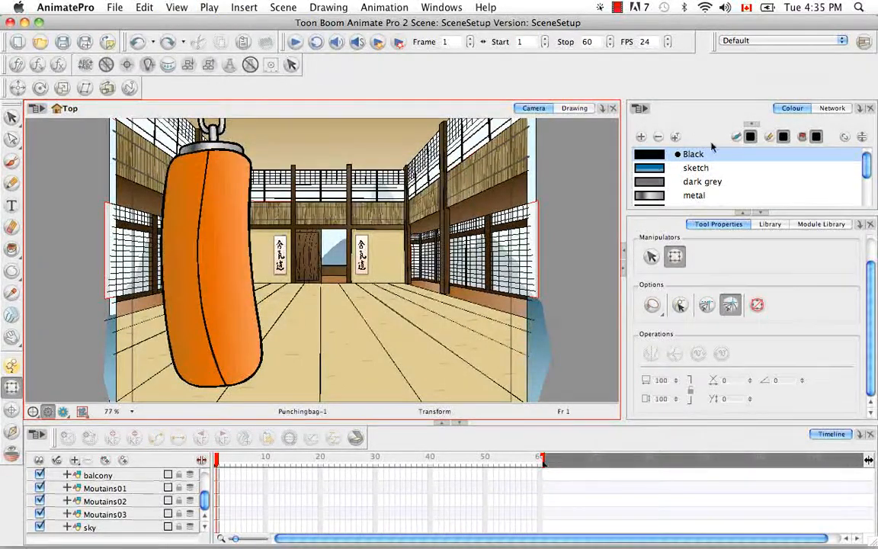
- Reselect the punching bag, try moving it toward the middle of the dojo with grid snapping, and undo the move
left_click(239, 298)
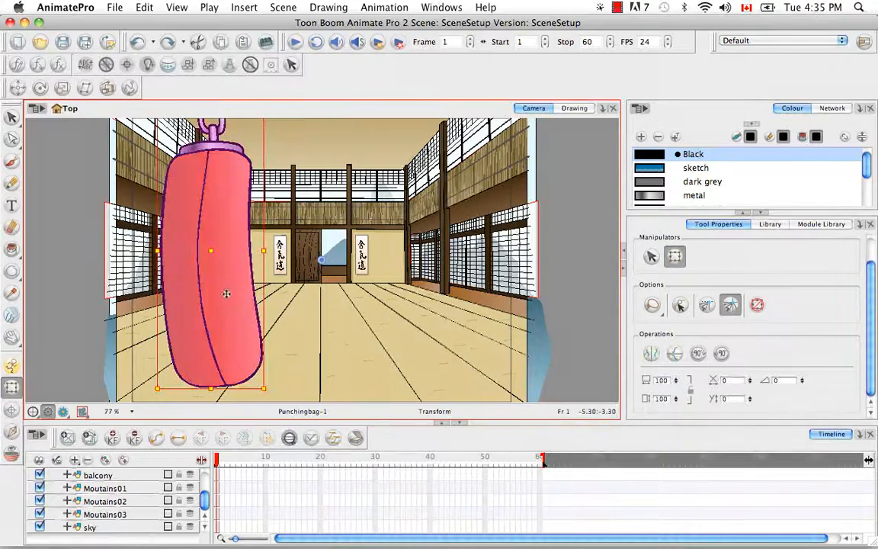
left_click_drag(227, 294, 290, 306)
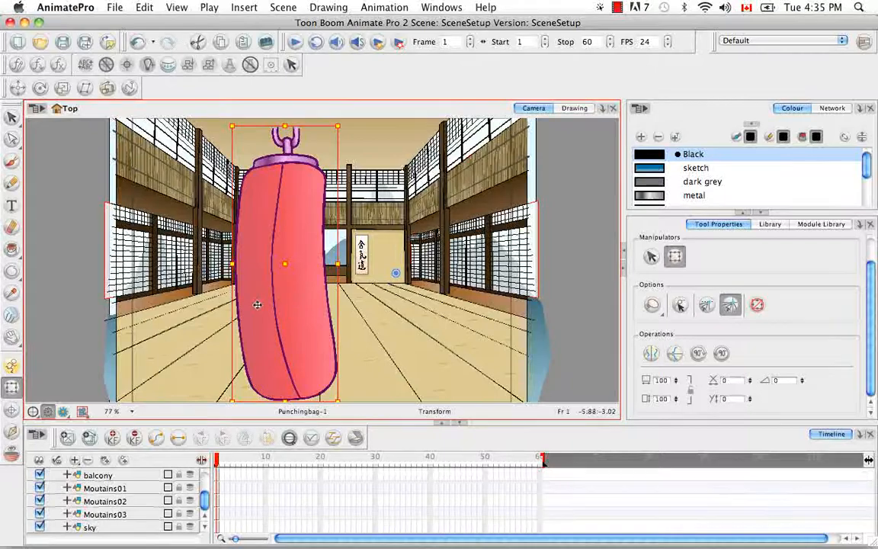
key("super+z")
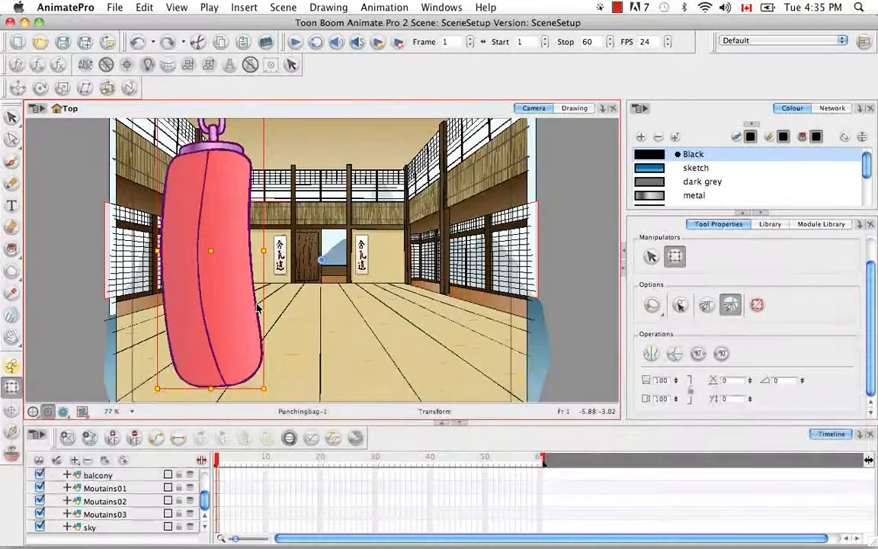
- Turn off grid snapping, and hide and restore the manipulator controls around the punching bag
left_click(731, 305)
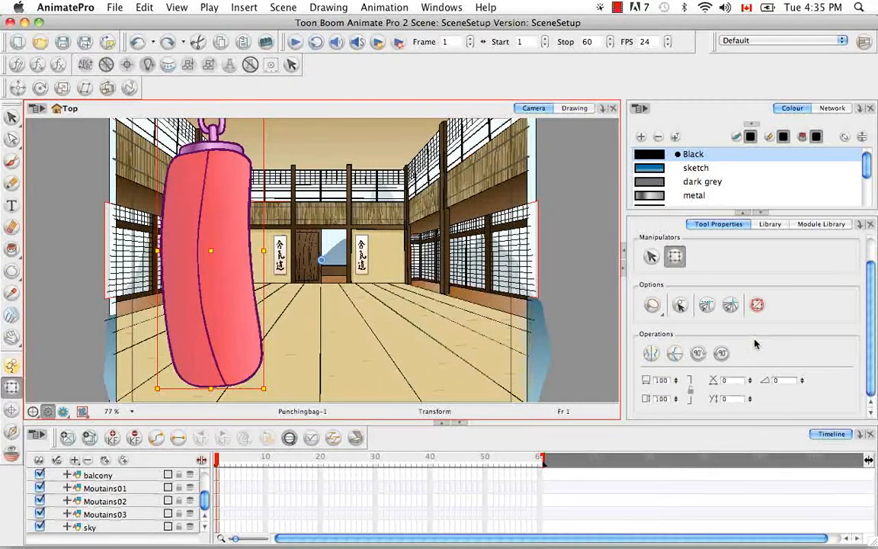
left_click(758, 307)
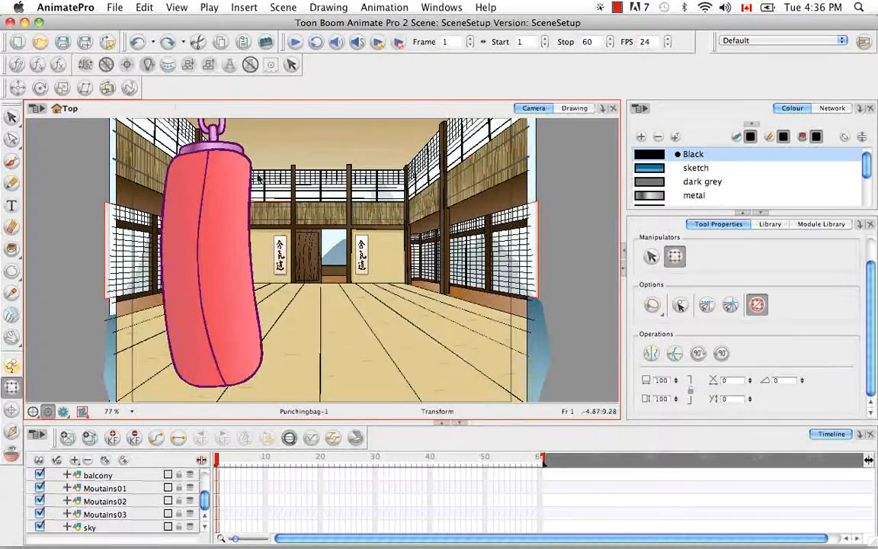
left_click(758, 306)
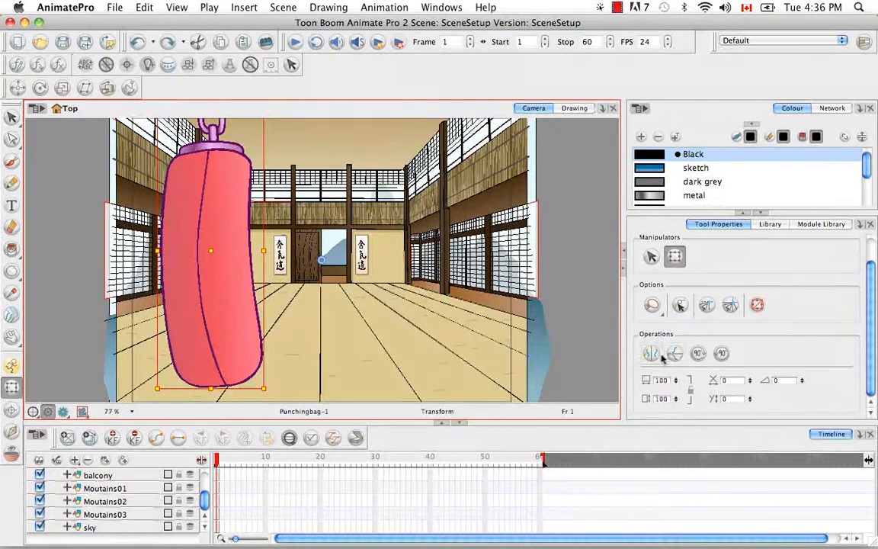
- Try flipping the punching bag horizontally and vertically, undoing each flip
left_click_drag(229, 328, 451, 329)
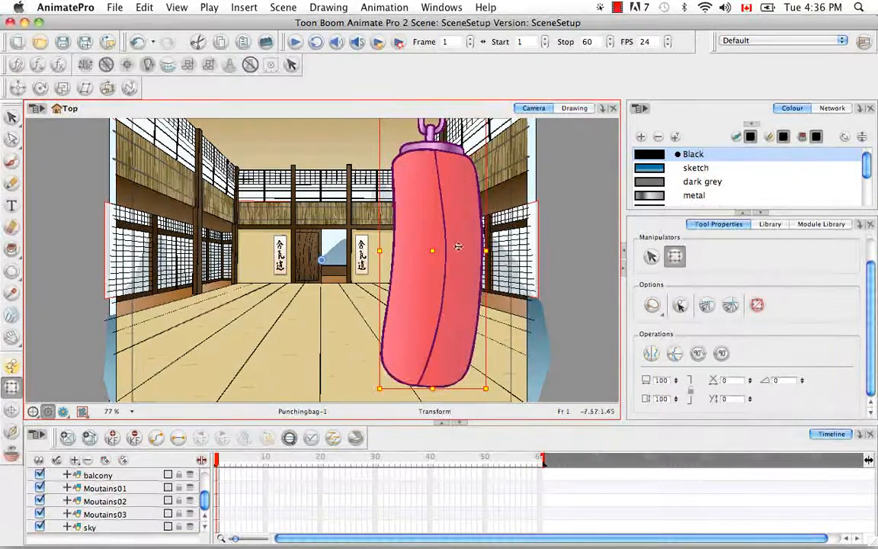
left_click(651, 353)
key("super+z")
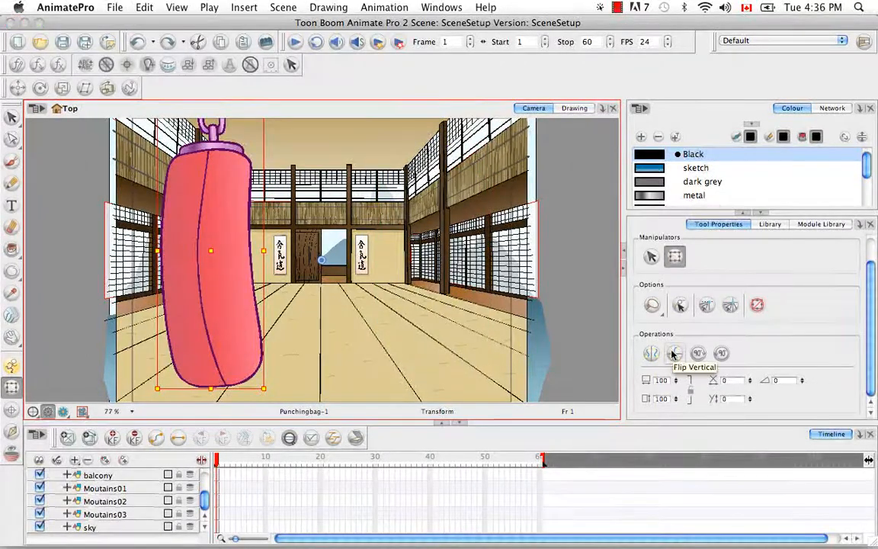
left_click(675, 354)
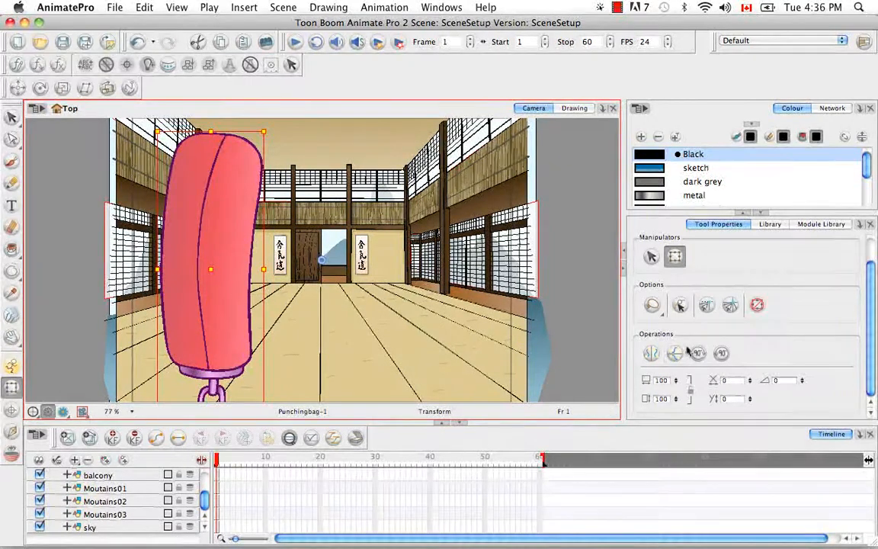
key("super+z")
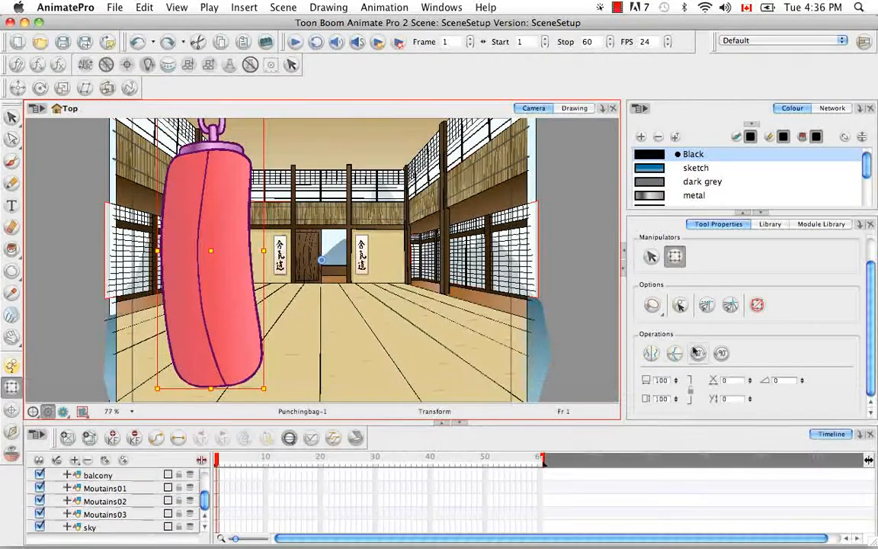
- Rotate the punching bag 90 degrees clockwise and back 90 degrees counter-clockwise
left_click(698, 354)
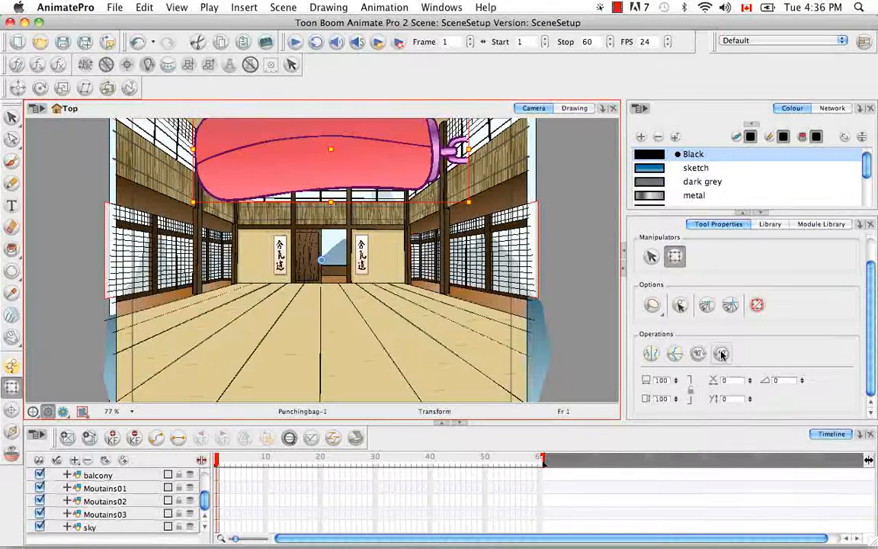
left_click(722, 354)
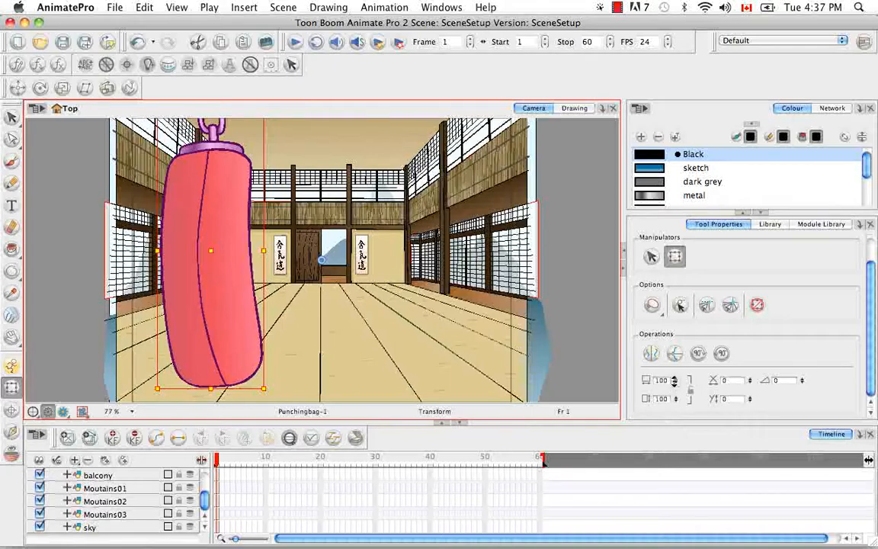
- Widen the punching bag to 123, reset its width to 100, and toggle the width and height ratio lock on and off
key("Return")
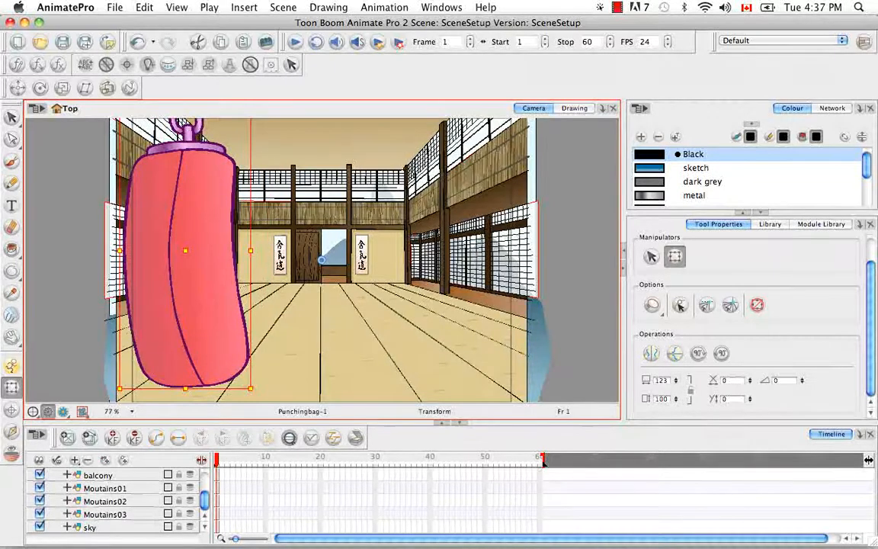
type("100")
key("Return")
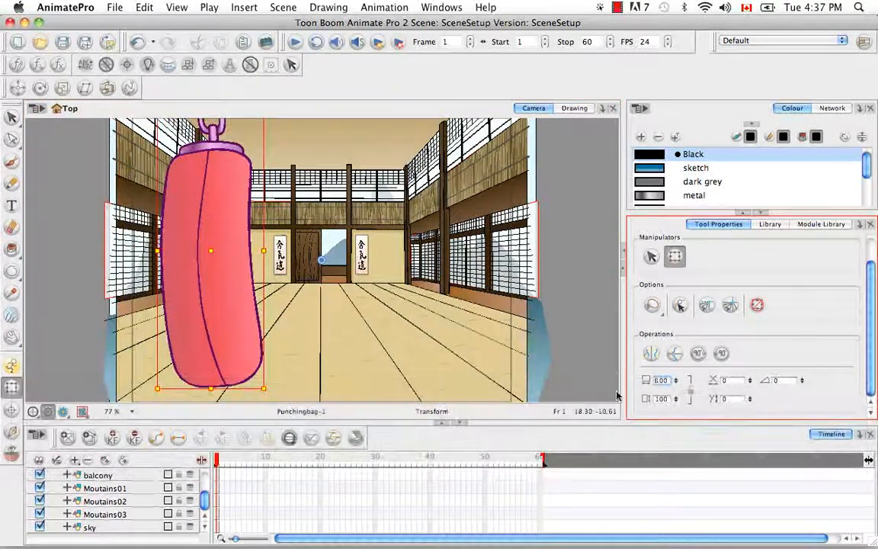
left_click(690, 391)
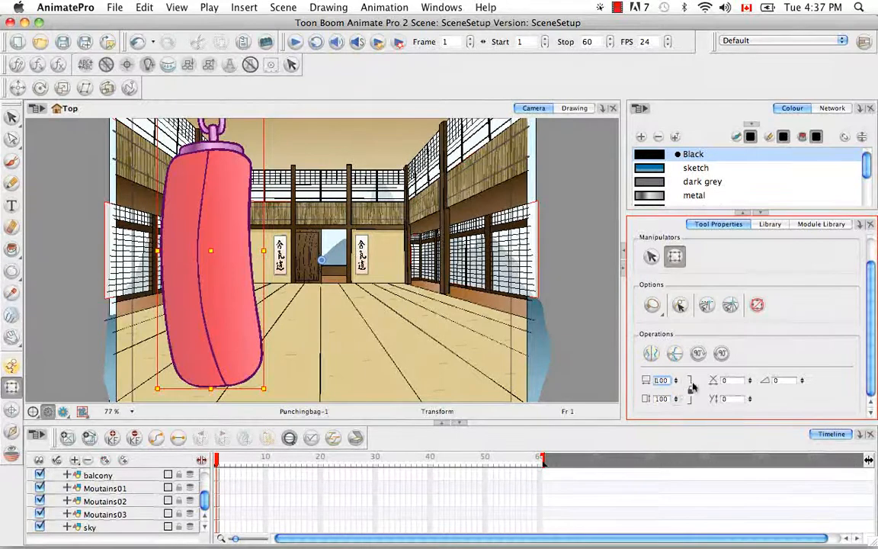
left_click(691, 392)
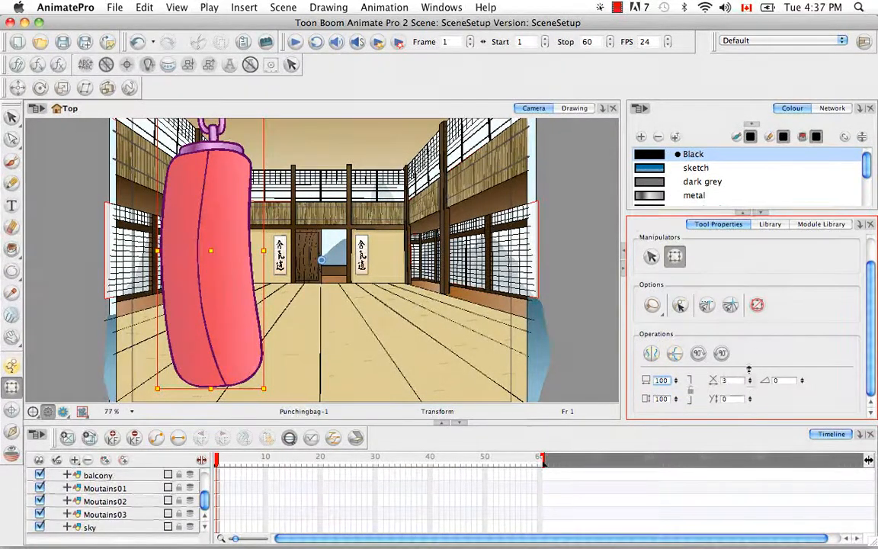
- Offset the punching bag by X 47 and Y 29, and reset both offsets to 0
left_click_drag(749, 371, 759, 333)
left_click_drag(754, 388, 748, 331)
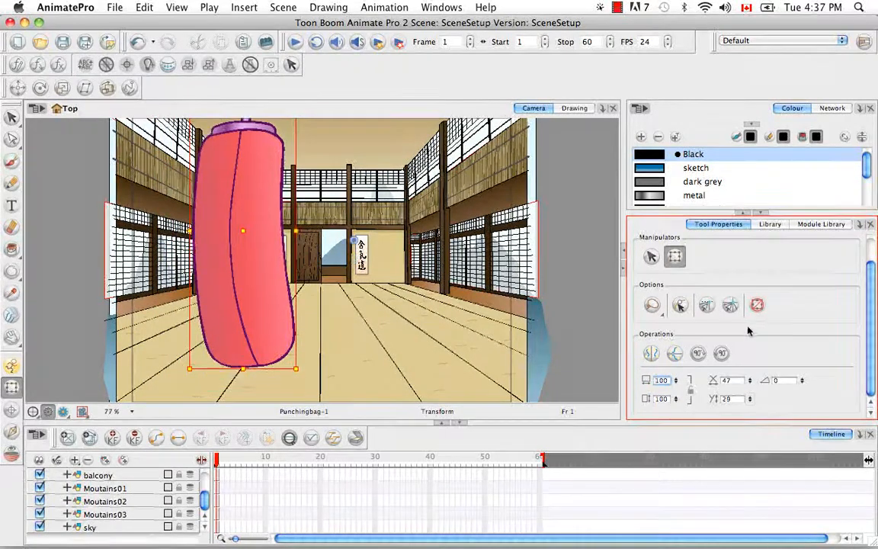
left_click(726, 380)
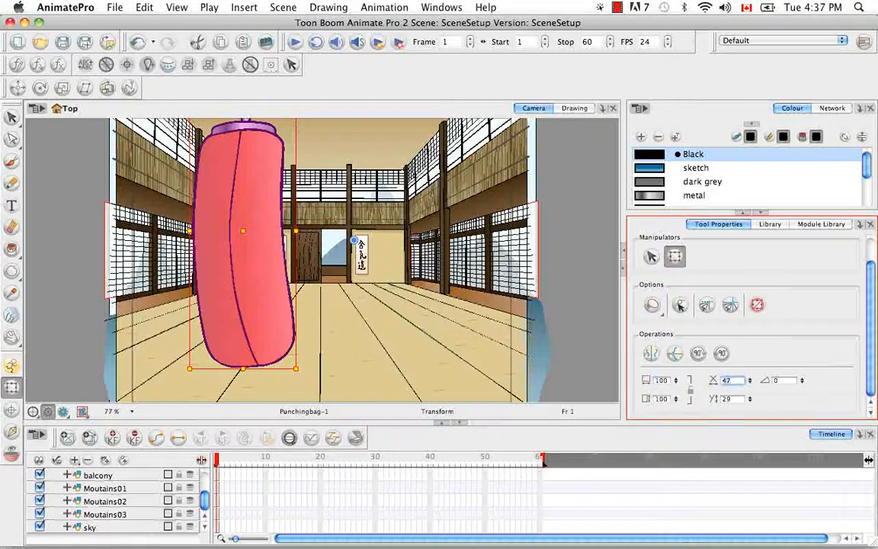
type("0")
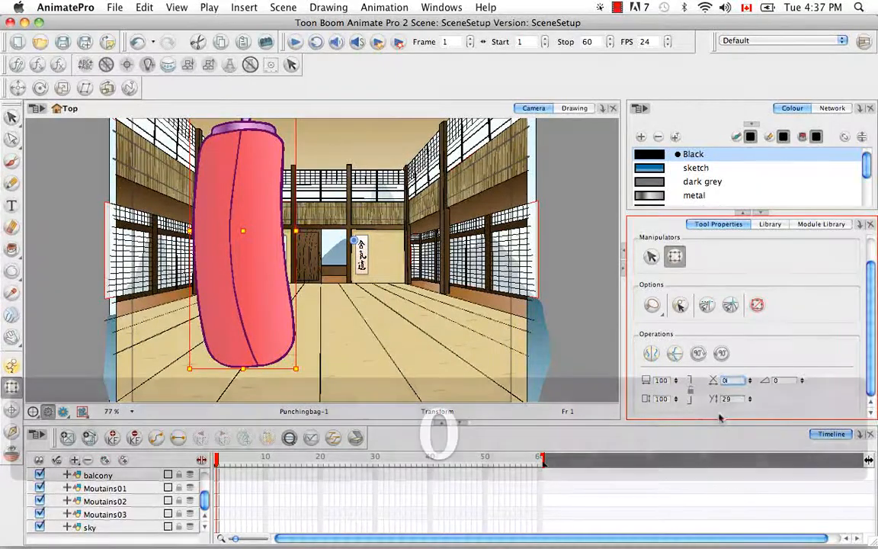
key("Return")
type("0")
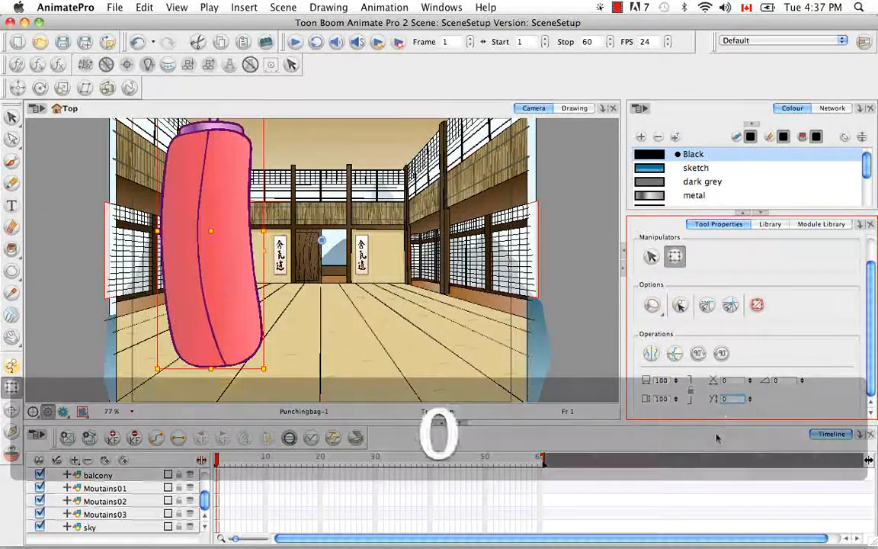
key("Return")
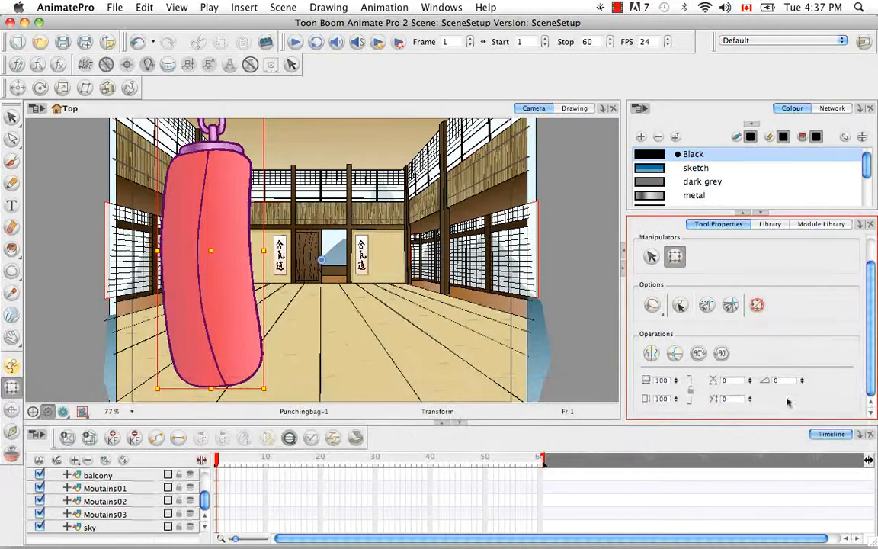
- Rotate the punching bag to an angle of 36 degrees, and reset the angle to 0
left_click_drag(800, 360, 801, 357)
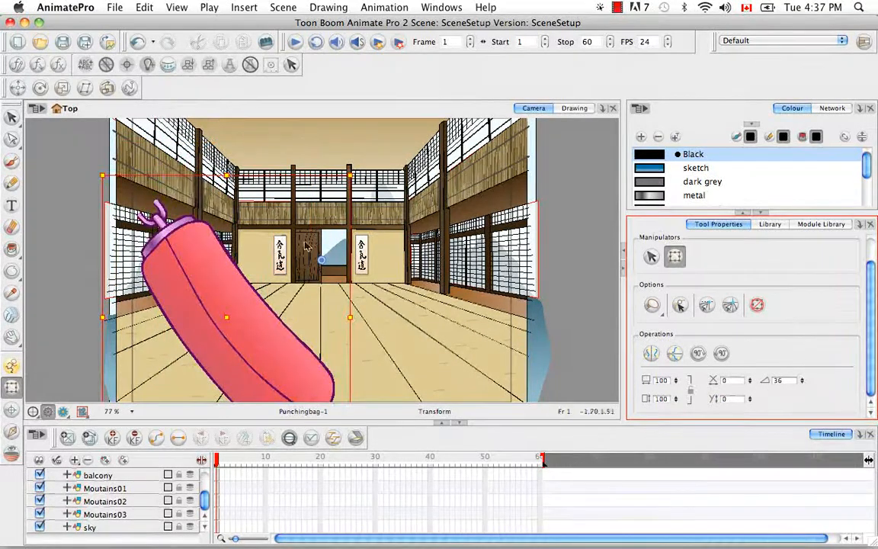
double_click(777, 380)
type("0")
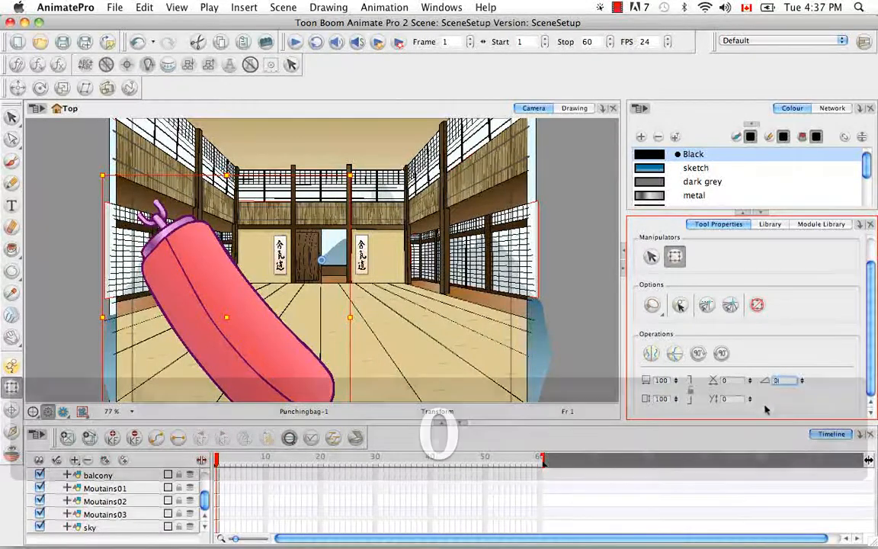
key("Return")
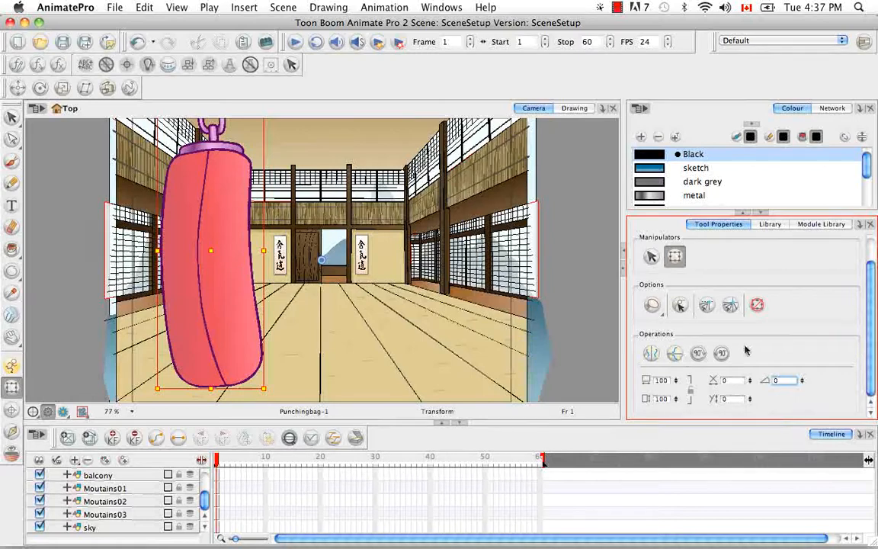
- Reset the punching bag's transformation with the Reset command
left_click(801, 379)
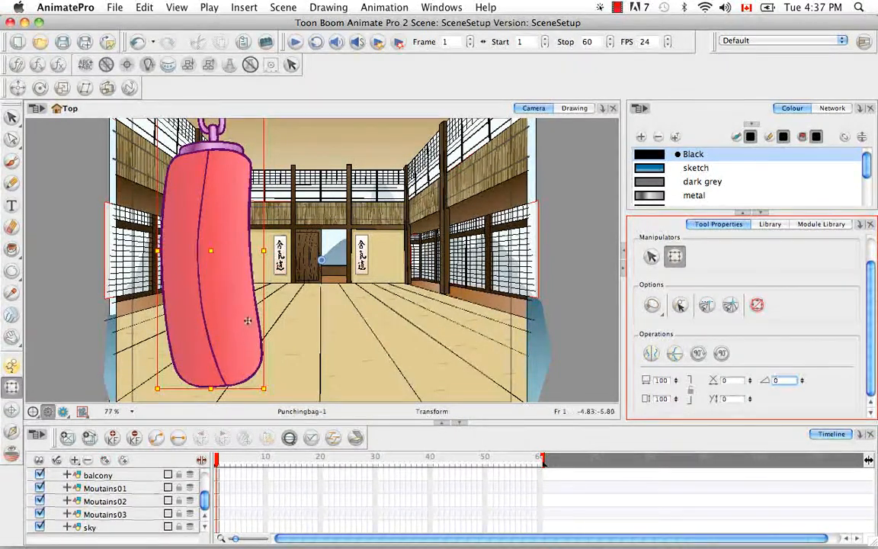
left_click(379, 9)
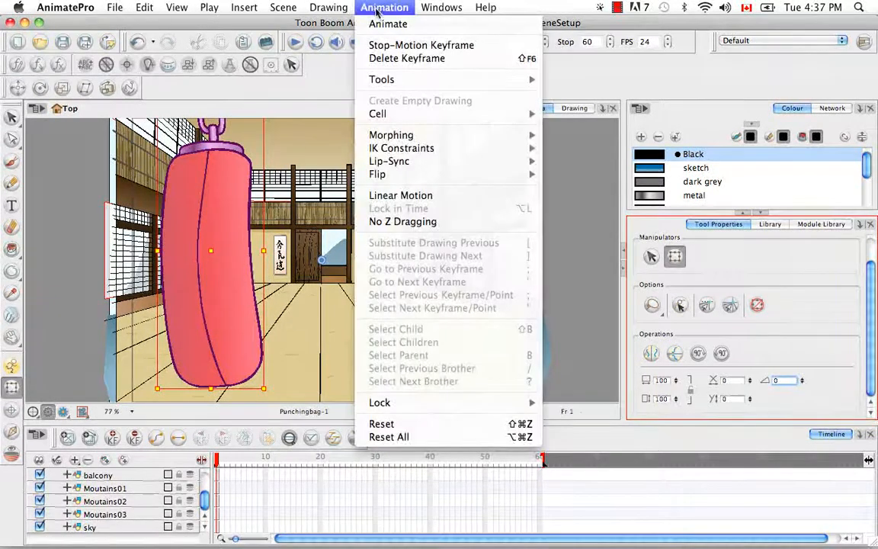
left_click(449, 424)
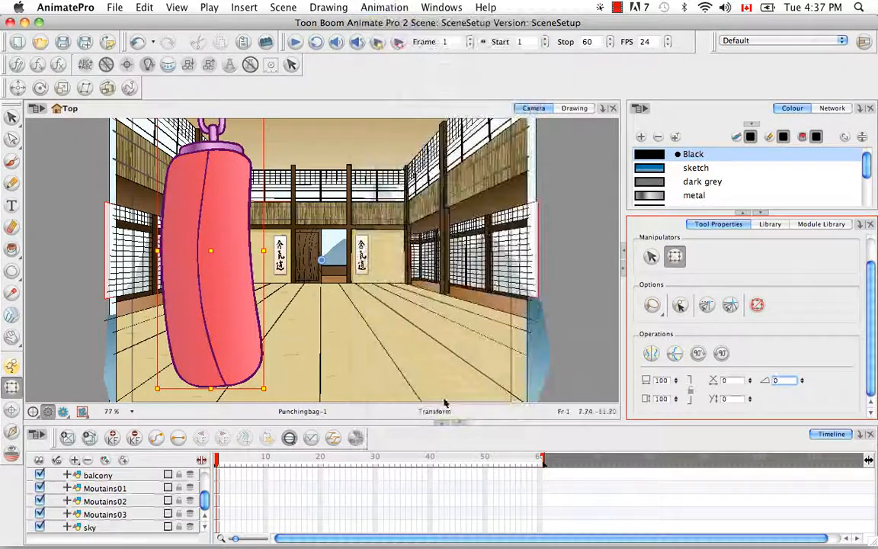
- Rotate the punching bag 90 degrees clockwise twice, and clear all values from its layer in the timeline
left_click(699, 354)
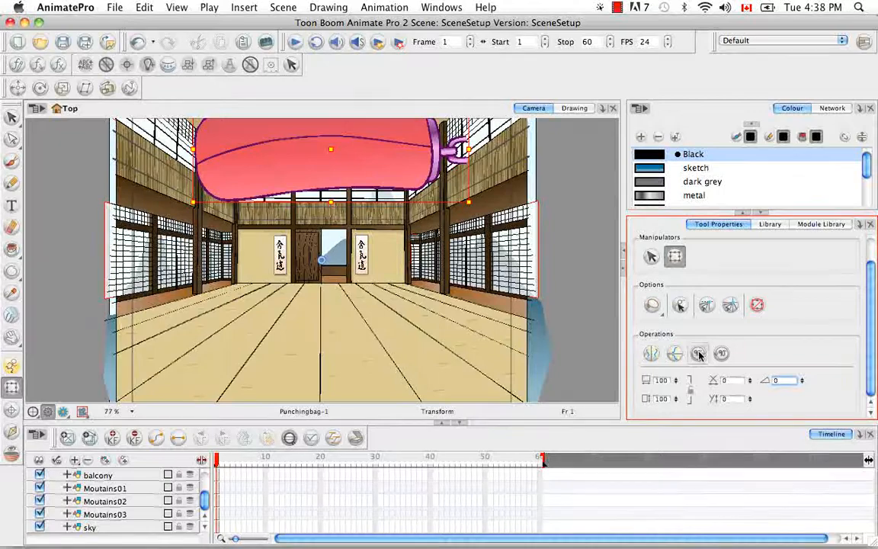
left_click(698, 353)
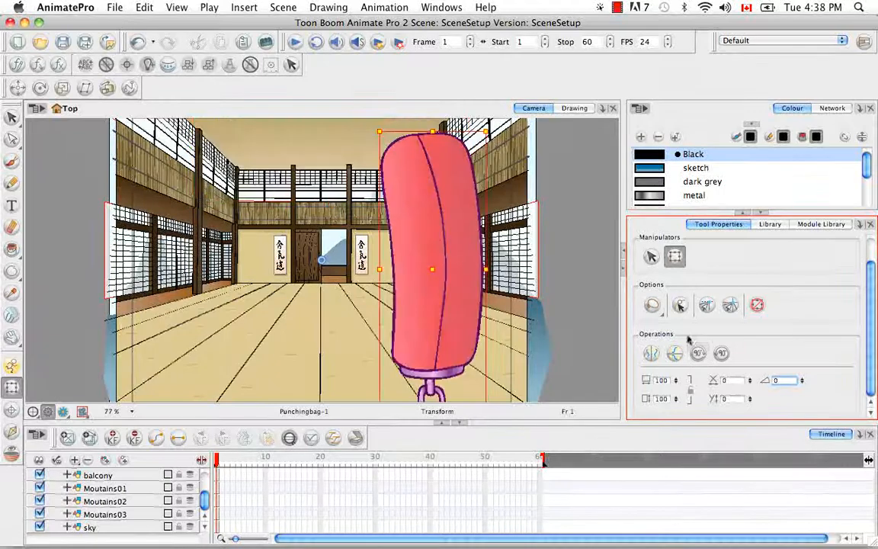
left_click(287, 440)
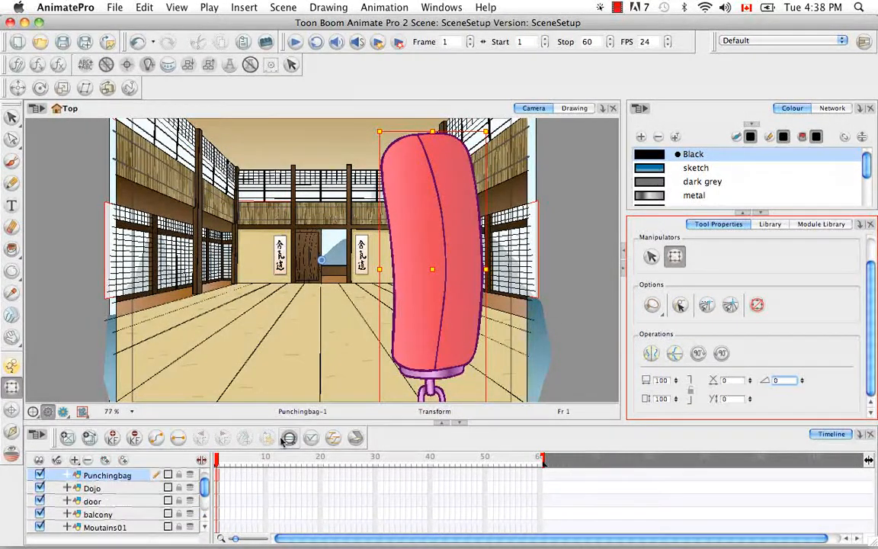
right_click(139, 476)
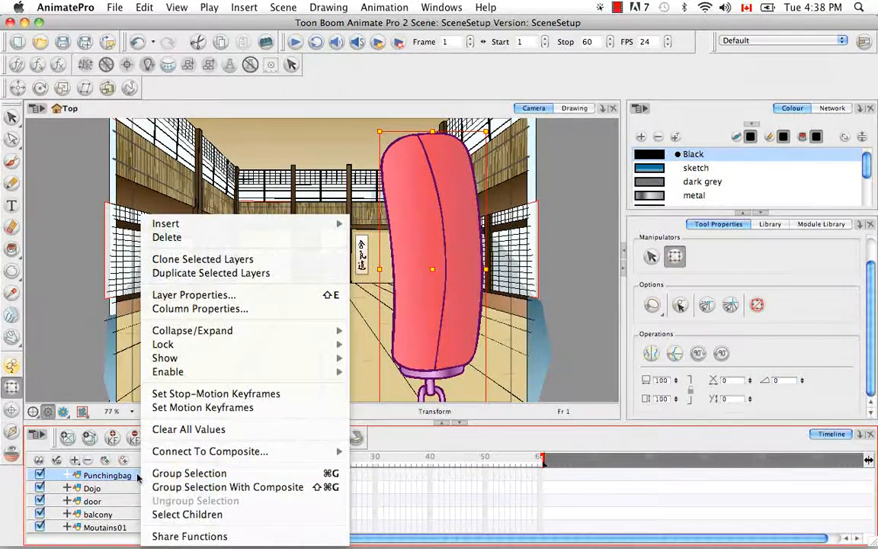
left_click(164, 428)
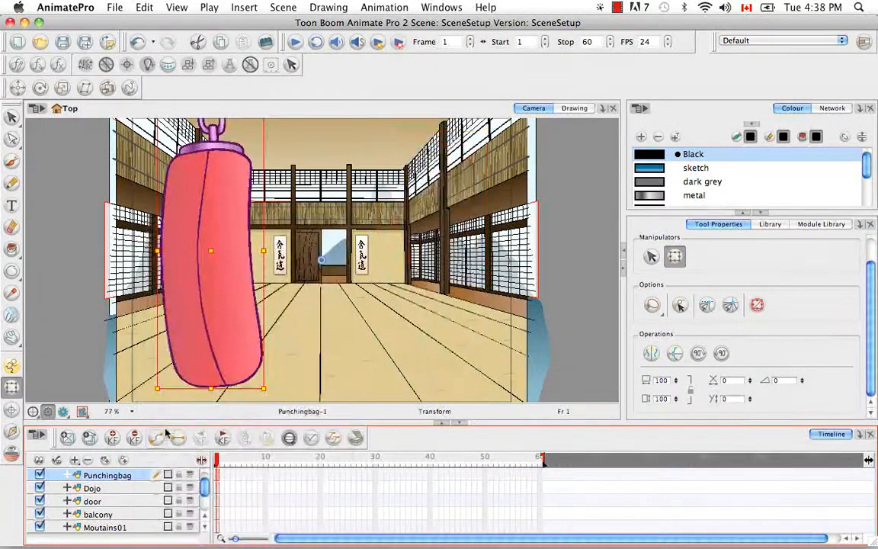
- Deselect the punching bag and lock the Punchingbag layer in the timeline
left_click(583, 262)
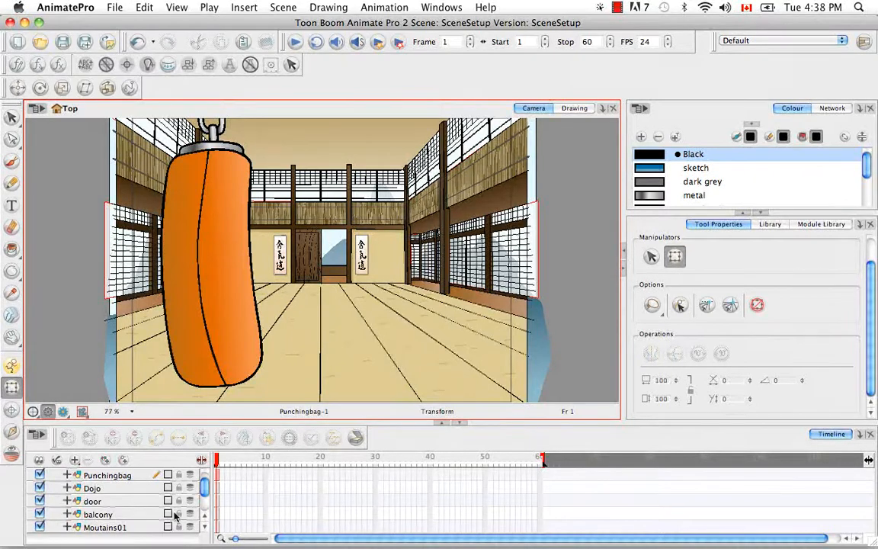
left_click(180, 478)
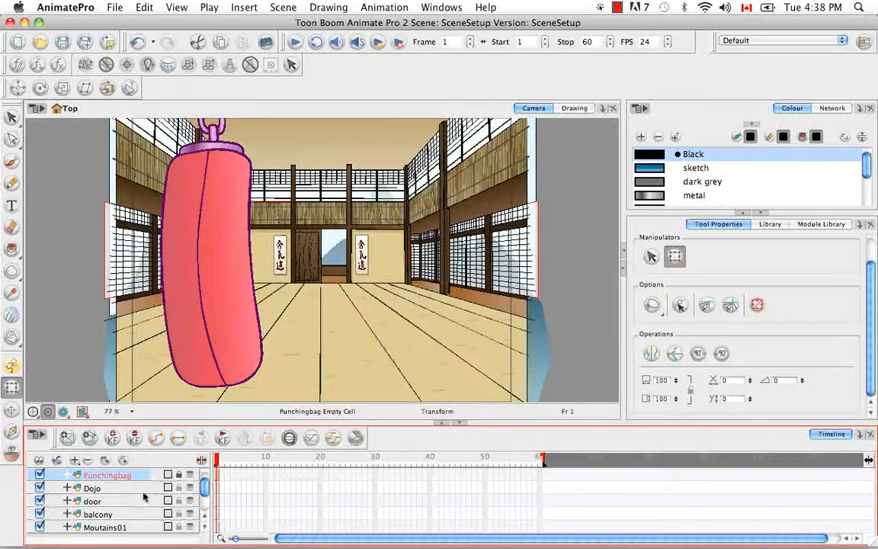
left_click(56, 337)
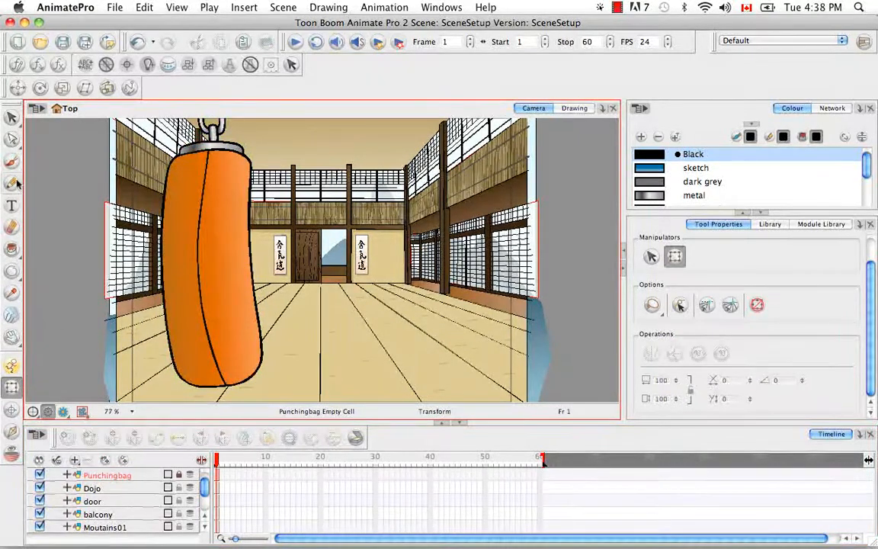
- Try selecting and moving the scene elements around the locked punching bag, and undo the move
left_click(308, 308)
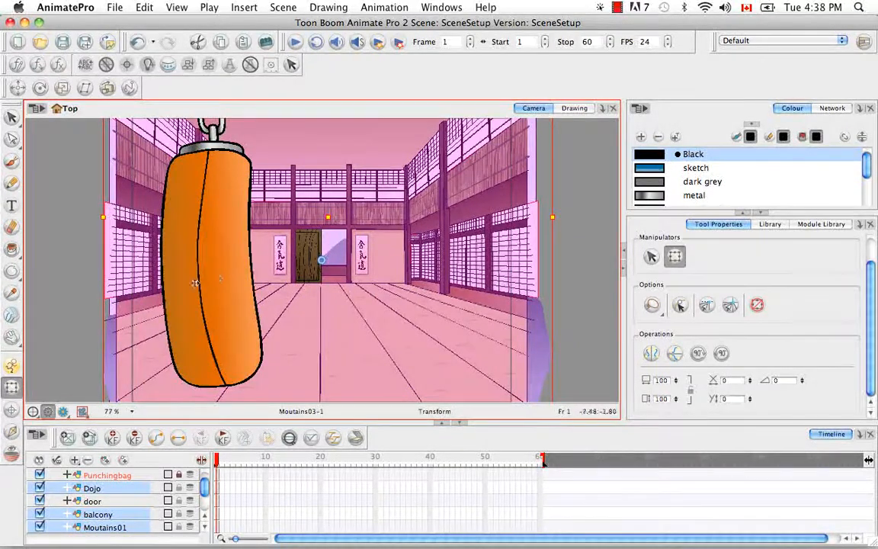
left_click_drag(318, 349, 401, 369)
key("super+z")
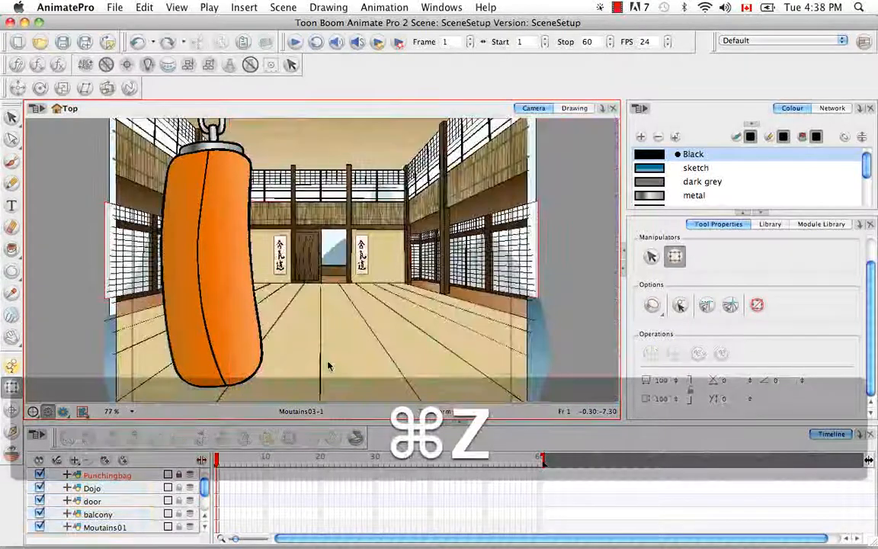
- Unlock the Punchingbag layer, lock and unlock the Punchingbag, Dojo, door and balcony layers together, and deselect everything
left_click(138, 476)
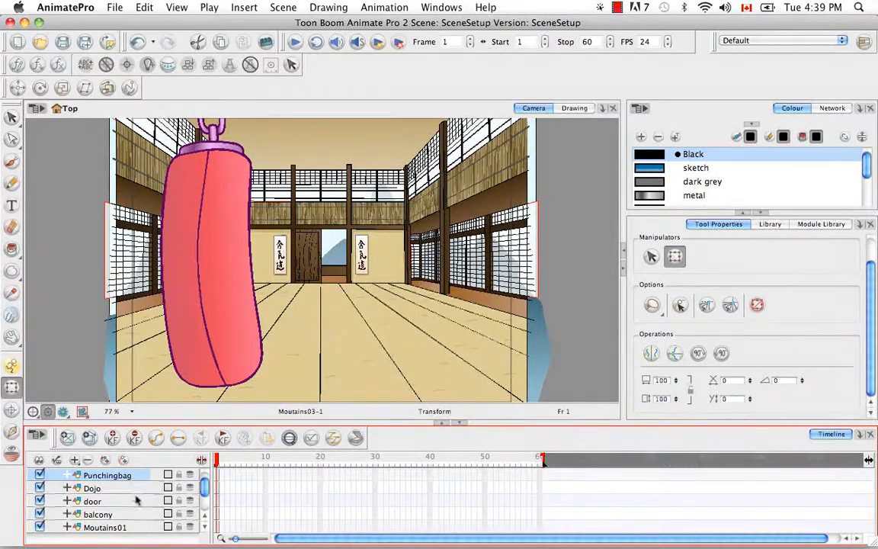
left_click(142, 510, "shift")
left_click(179, 475)
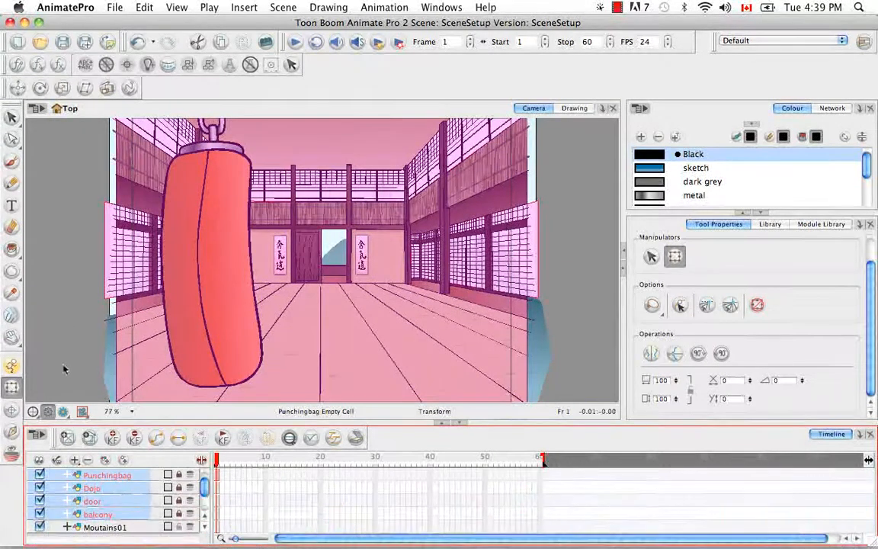
left_click(180, 476)
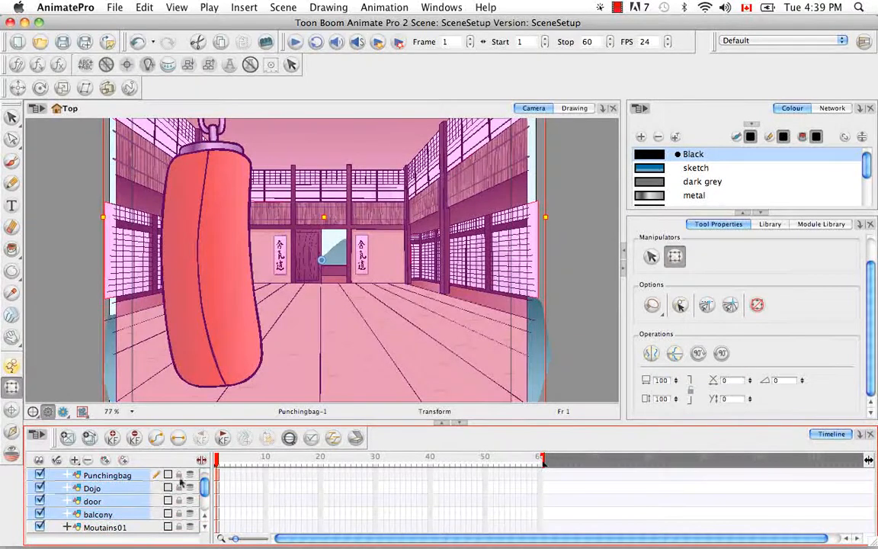
left_click(55, 357)
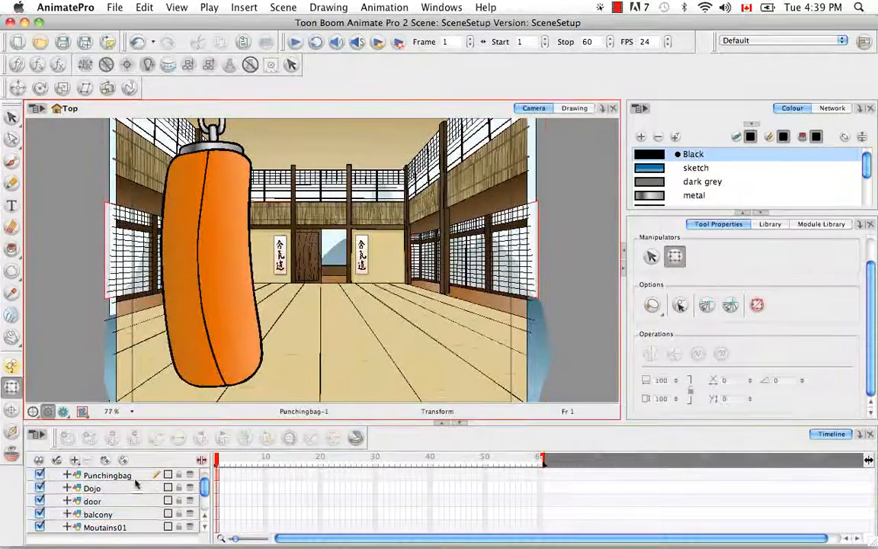
- Select the punching bag, apply Lock All, and check the lock state of the layers in the timeline
left_click(224, 337)
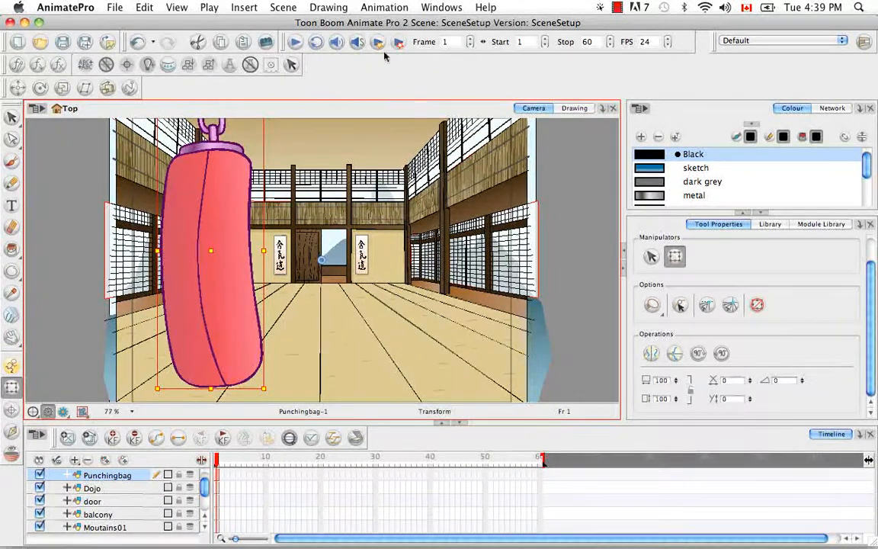
left_click(384, 9)
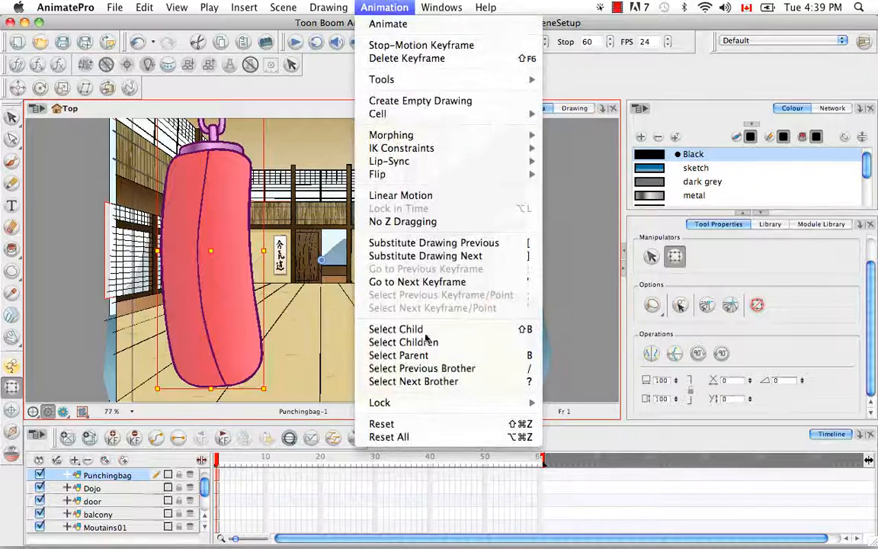
mouse_move(439, 405)
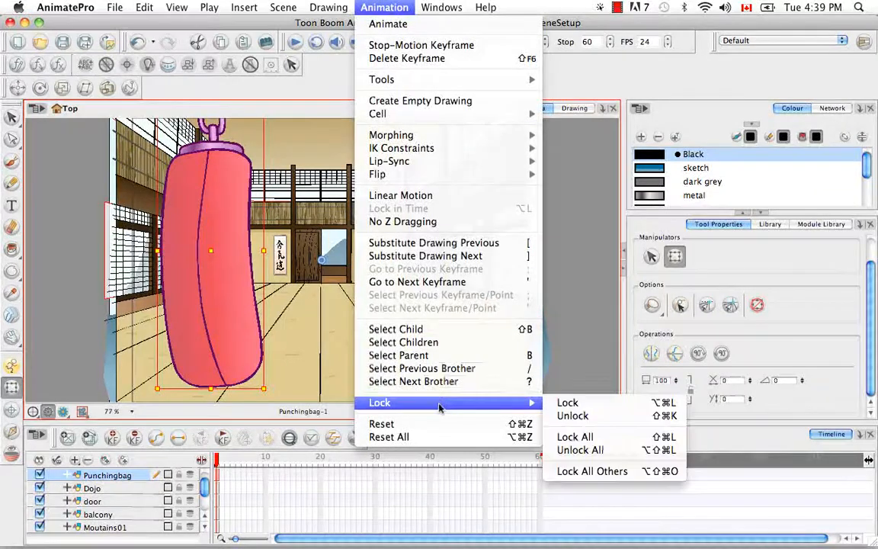
left_click(609, 438)
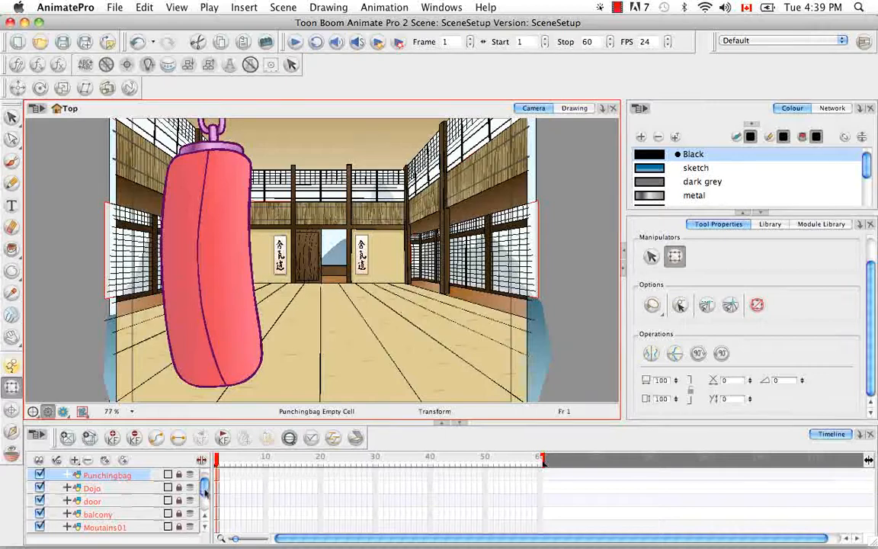
scroll(190, 481, "down", 3)
scroll(207, 504, "up", 4)
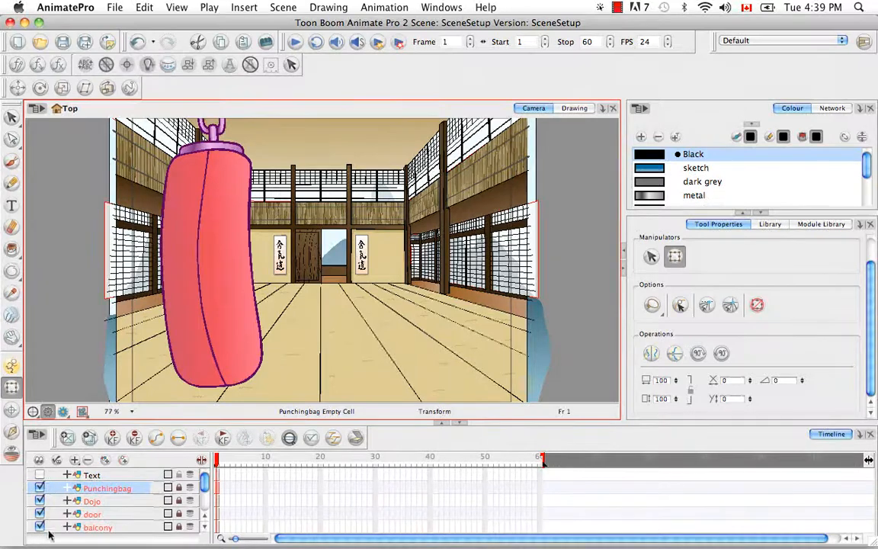
- Enable and disable the Text layer again, and apply Unlock All to the layers
left_click(40, 475)
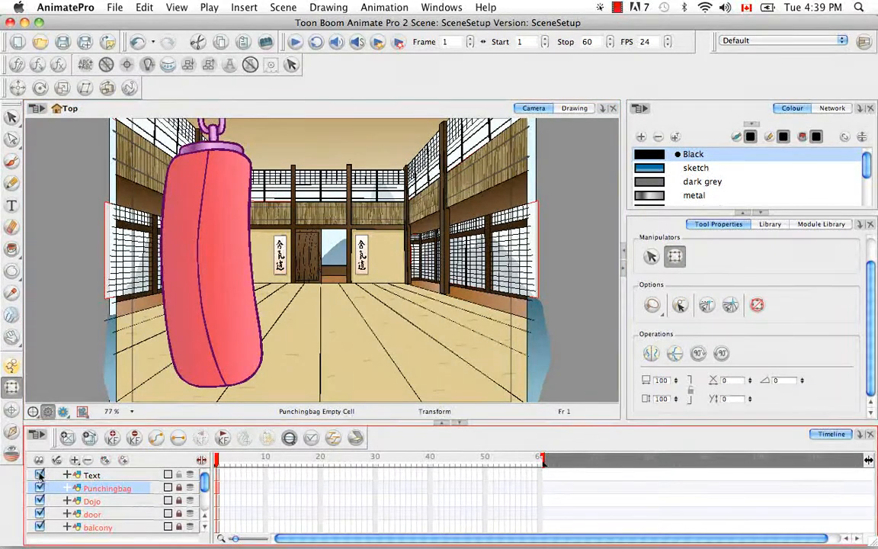
left_click(40, 475)
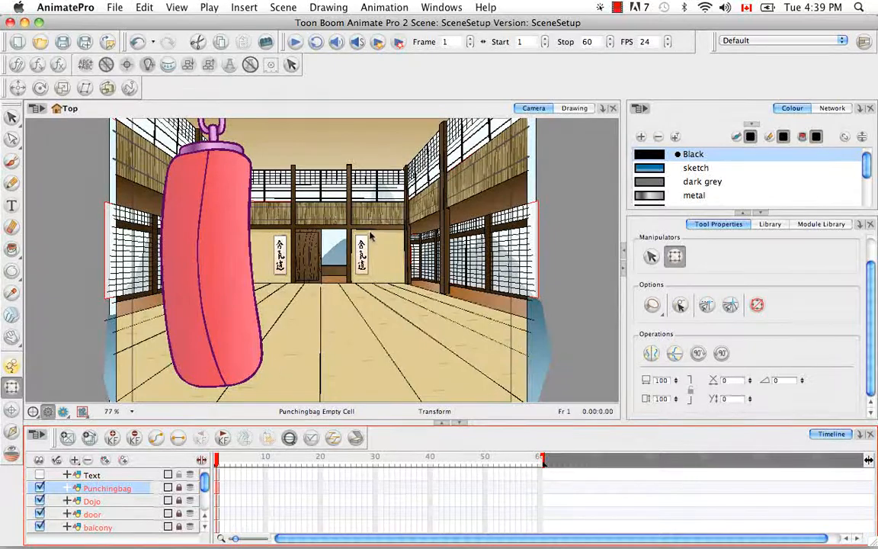
left_click(384, 8)
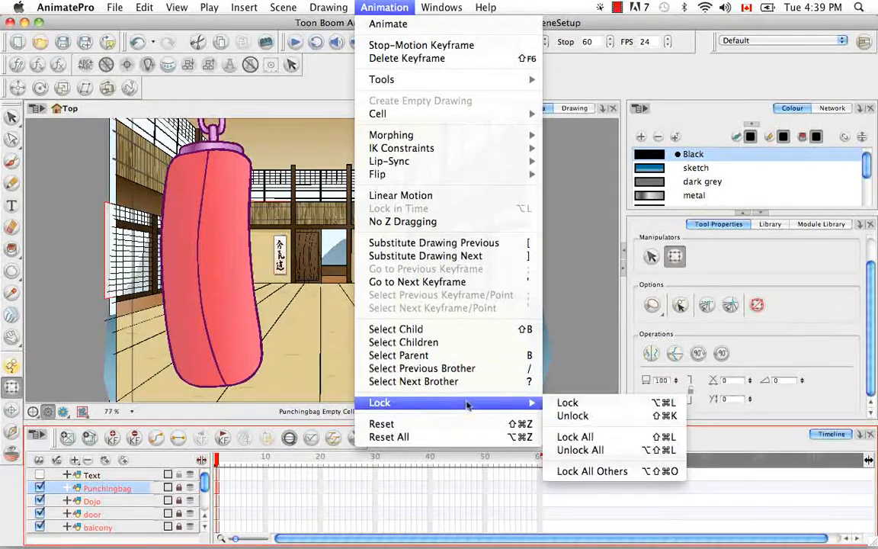
left_click(593, 450)
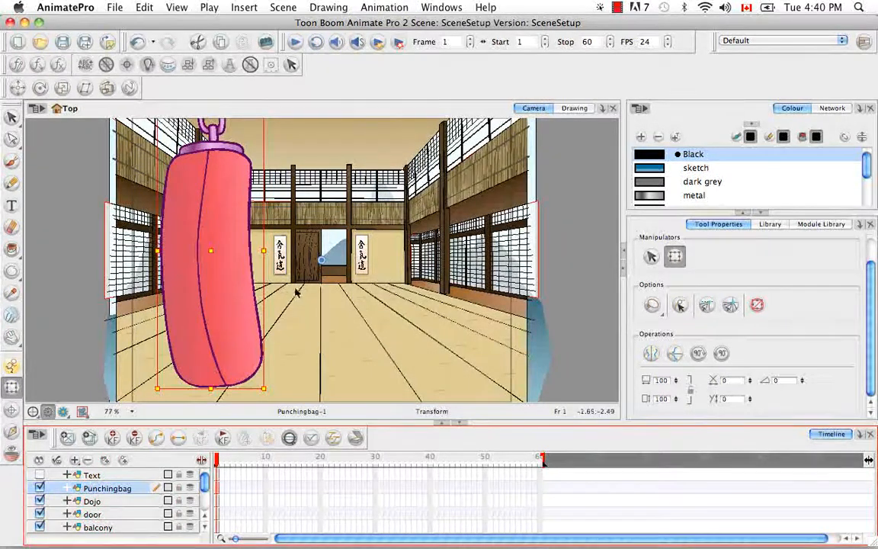
- Add the Dojo layer to the Punchingbag selection, apply Lock All Others, and check the rest of the layer list
left_click(113, 502, "shift")
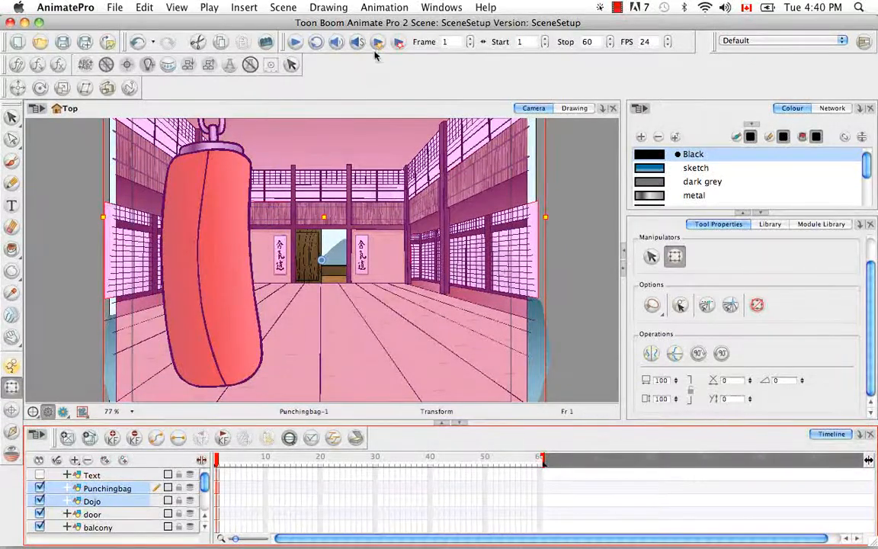
left_click(384, 7)
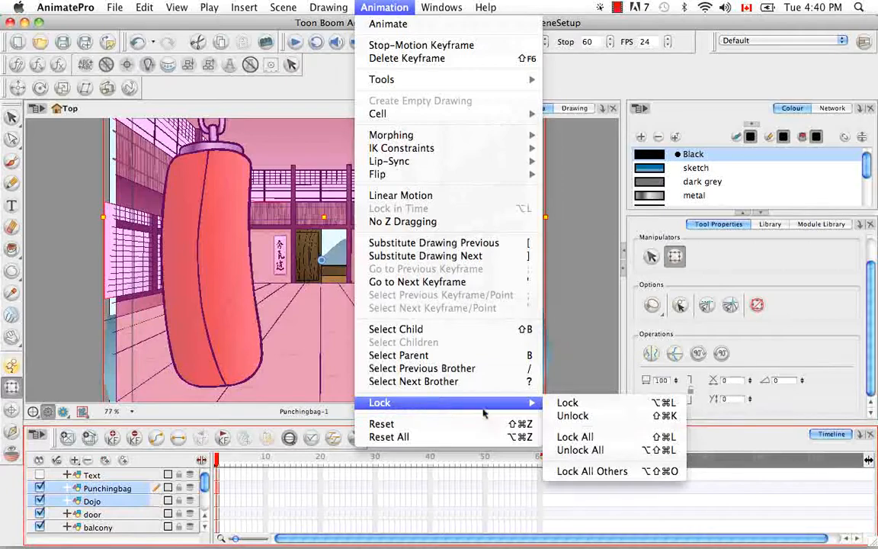
left_click(584, 472)
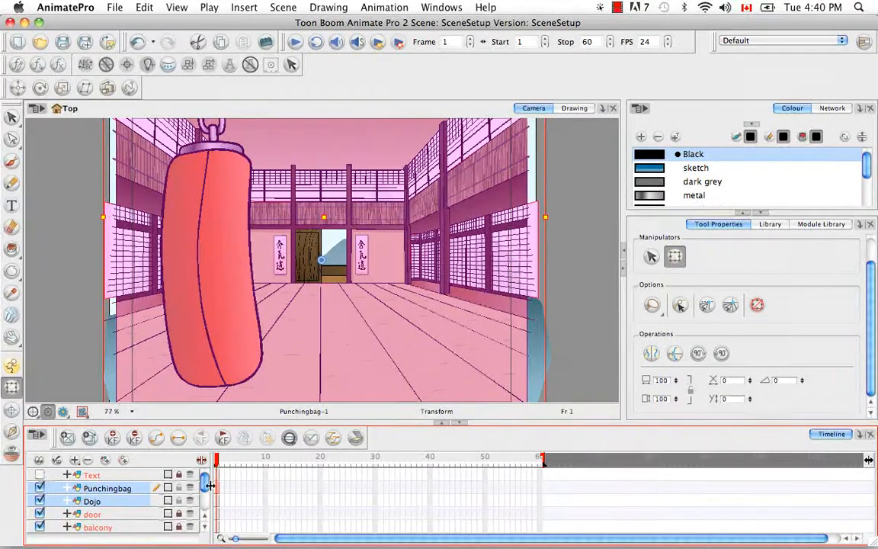
scroll(207, 482, "down", 5)
scroll(205, 472, "up", 5)
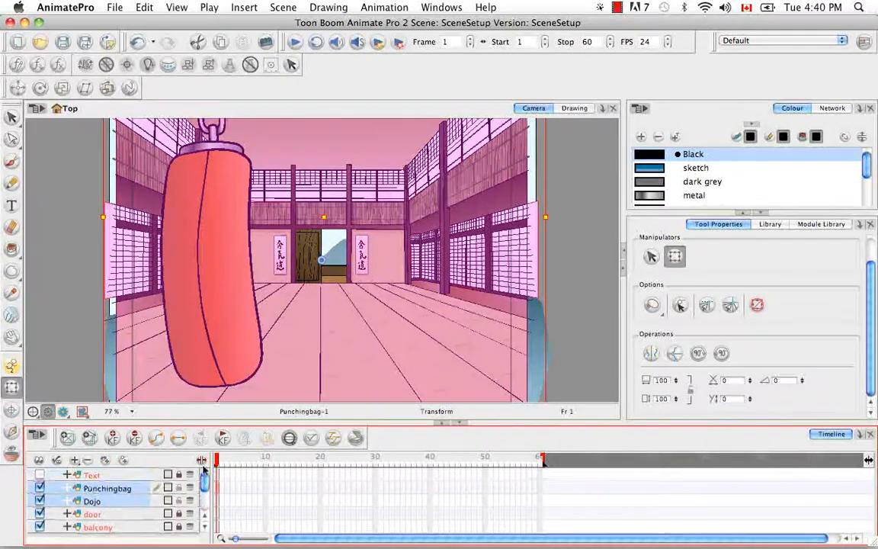
- Unlock all layers in the scene
left_click(379, 9)
mouse_move(451, 403)
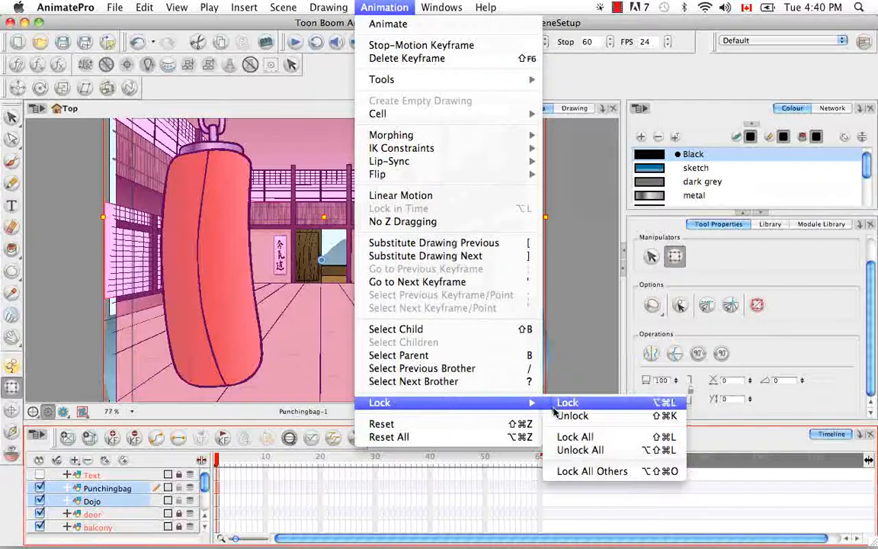
left_click(568, 450)
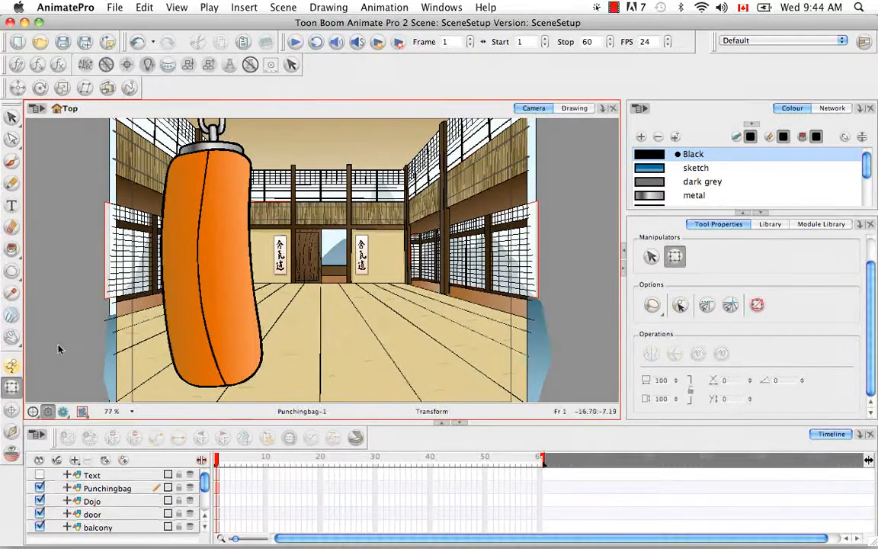
- Select the Punchingbag layer with the Transform tool, move the bag to about the middle of the scene, and undo the move
left_click(12, 411)
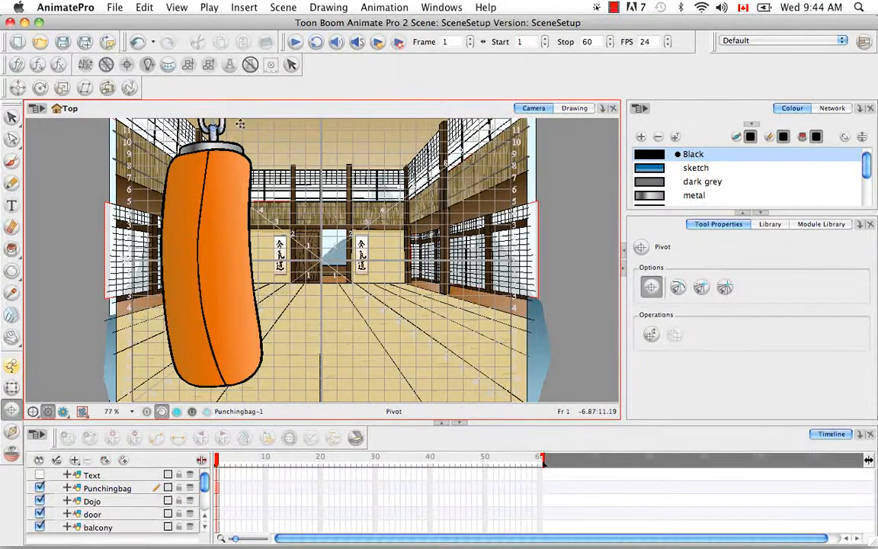
left_click(12, 388)
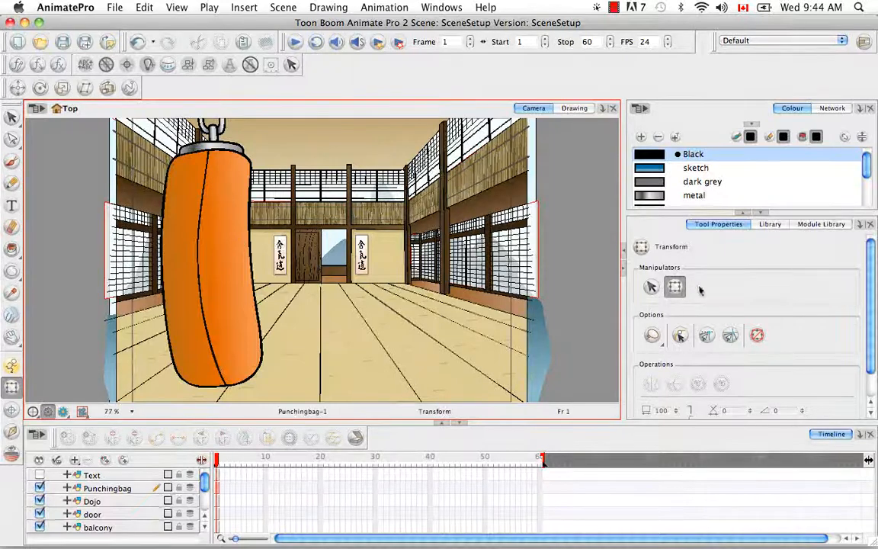
left_click(107, 491)
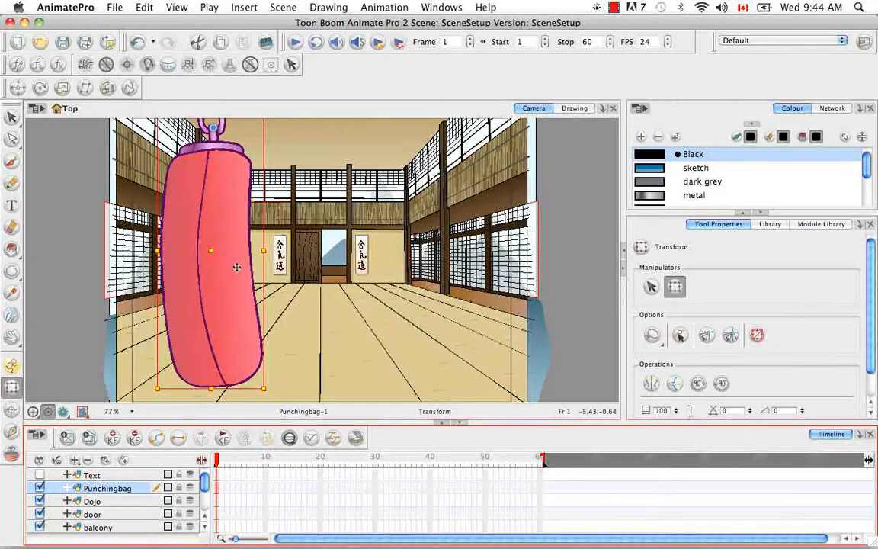
left_click_drag(215, 229, 300, 231)
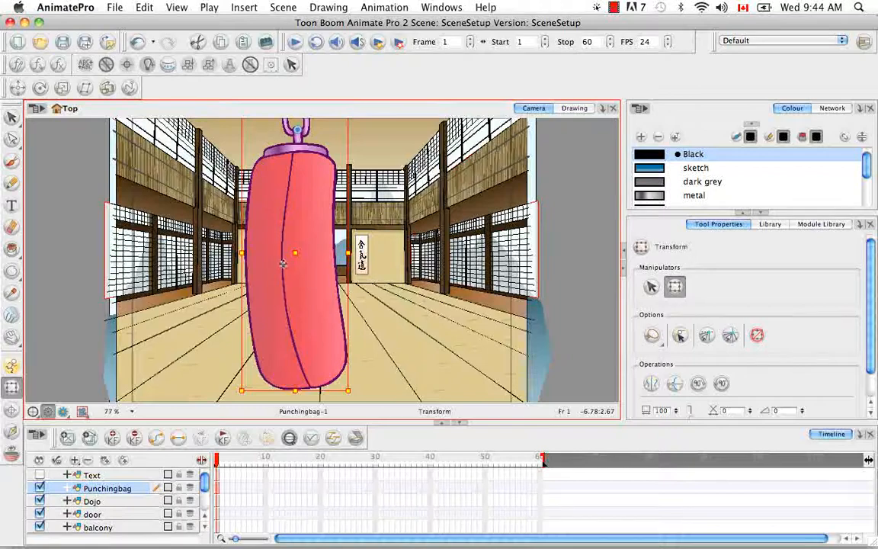
key("super+z")
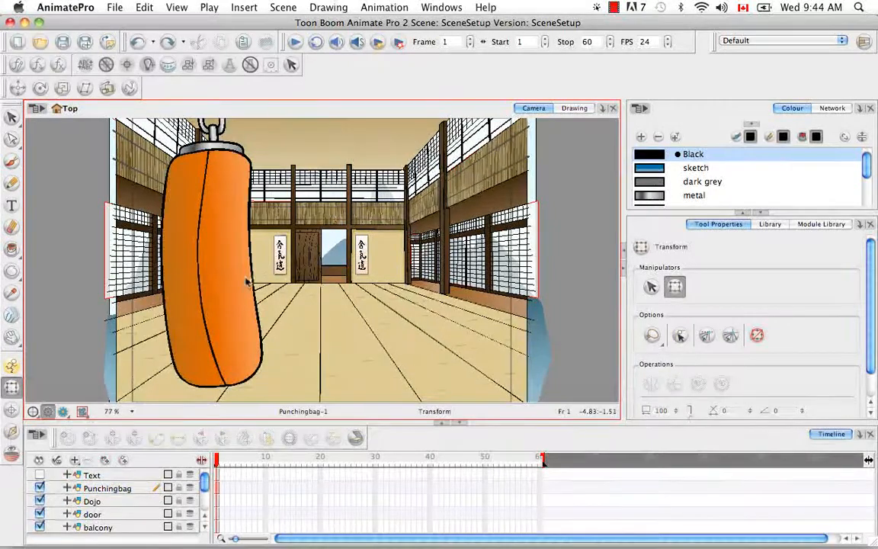
- Select the punching bag, swing it up toward the right around the pivot at its hook, and undo the rotation
left_click(239, 286)
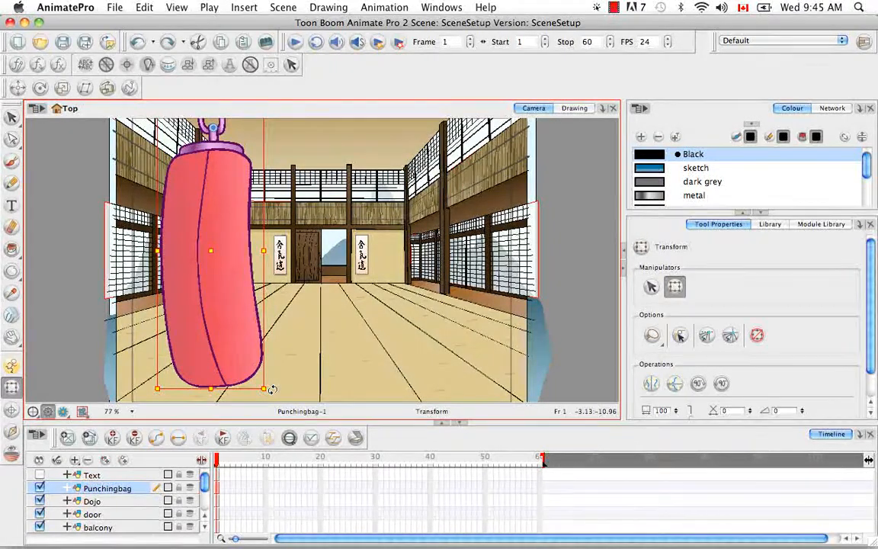
left_click_drag(272, 388, 411, 255)
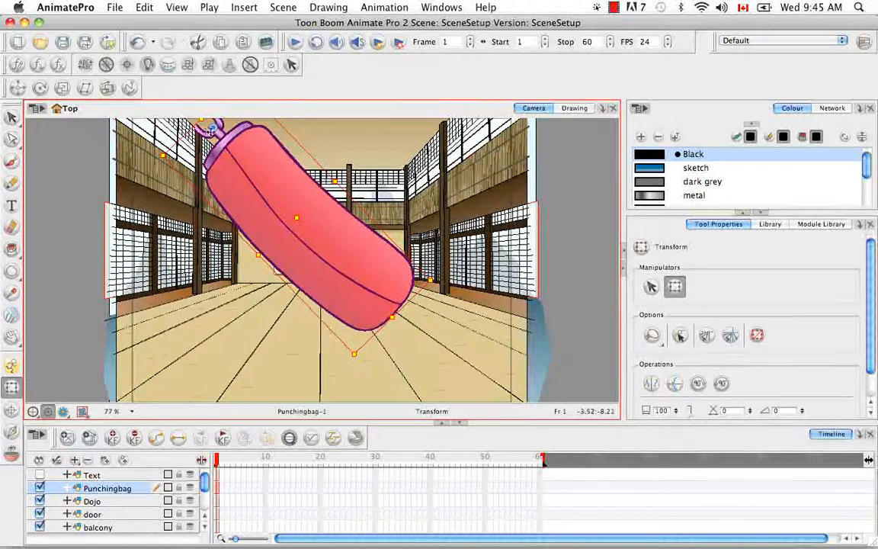
key("super+z")
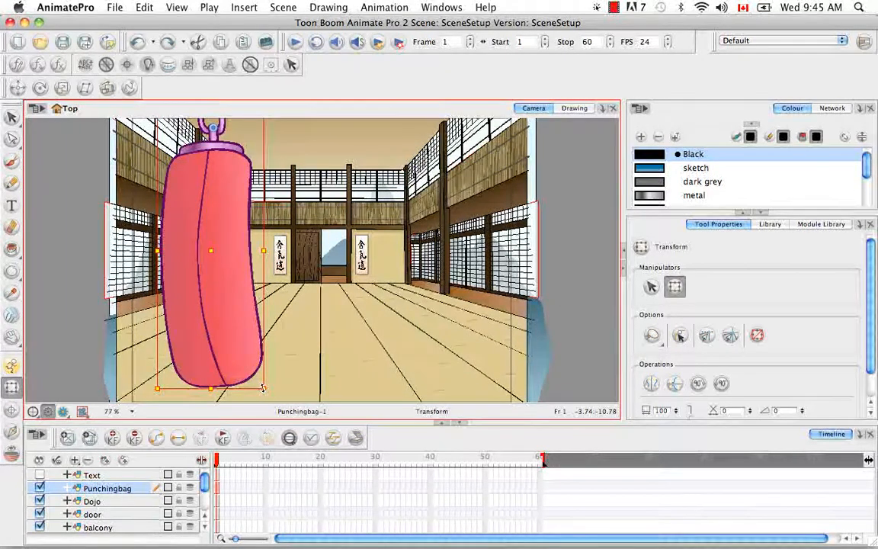
- Scale the punching bag down proportionally and undo it, and shorten only its height and undo that scaling
left_click_drag(262, 388, 220, 310)
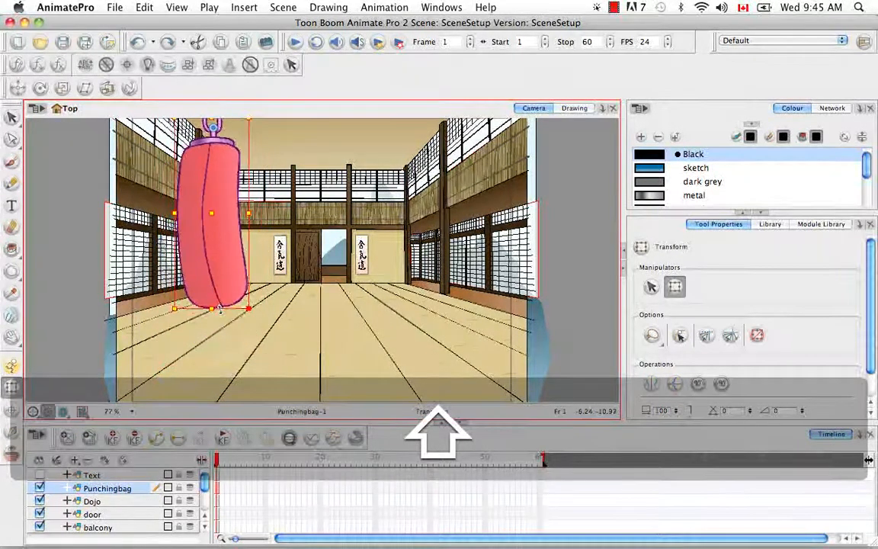
key("super+z")
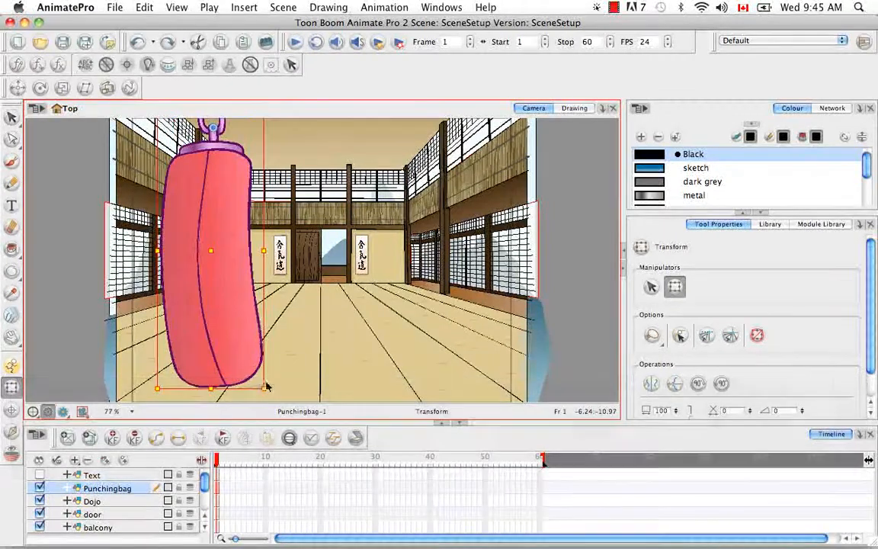
left_click_drag(262, 388, 267, 368)
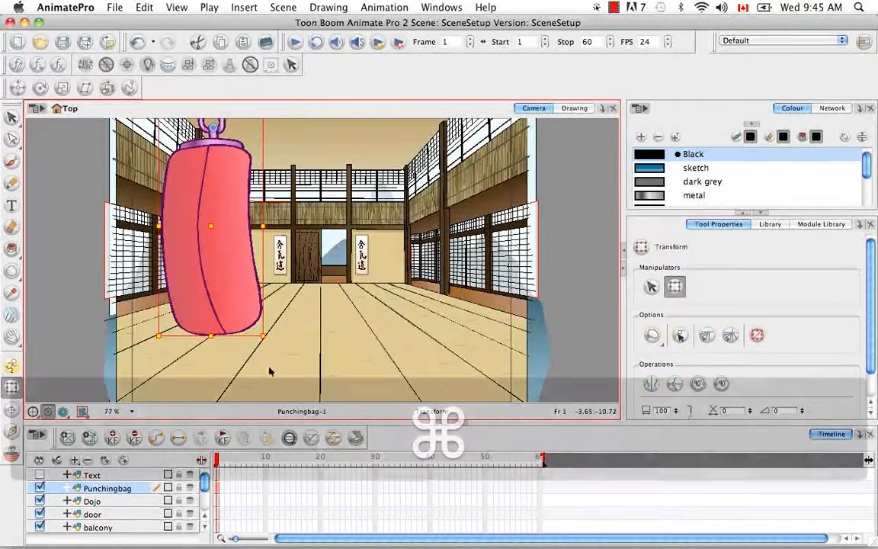
key("super+z")
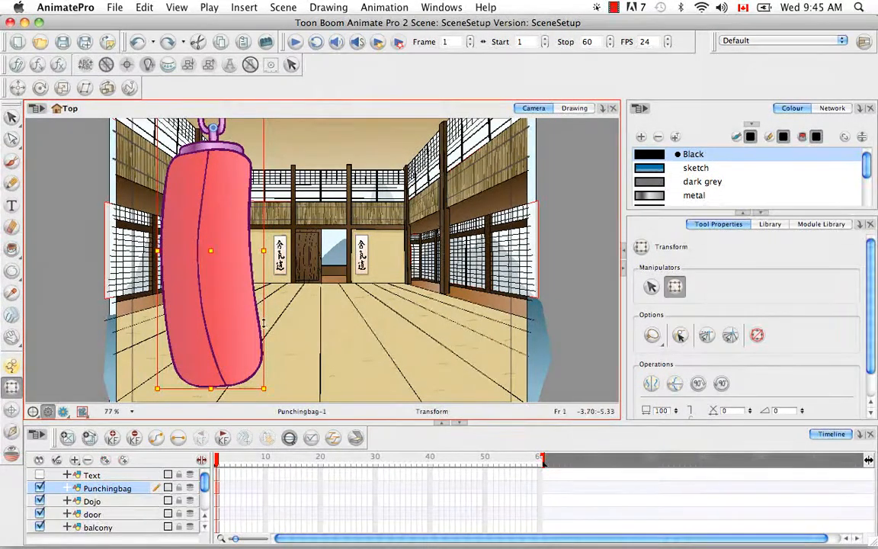
- Skew the punching bag vertically along the side of its bounding box, and undo the skew
left_click_drag(263, 324, 202, 381)
key("super+z")
key("super+z")
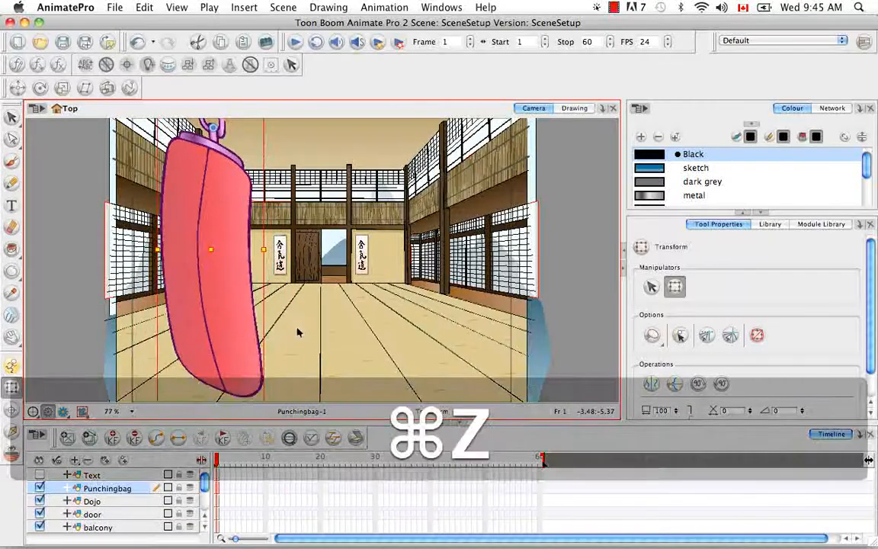
- Place a temporary pivot at the lower-right corner of the punching bag and tilt the bag to the left around it
left_click(238, 290)
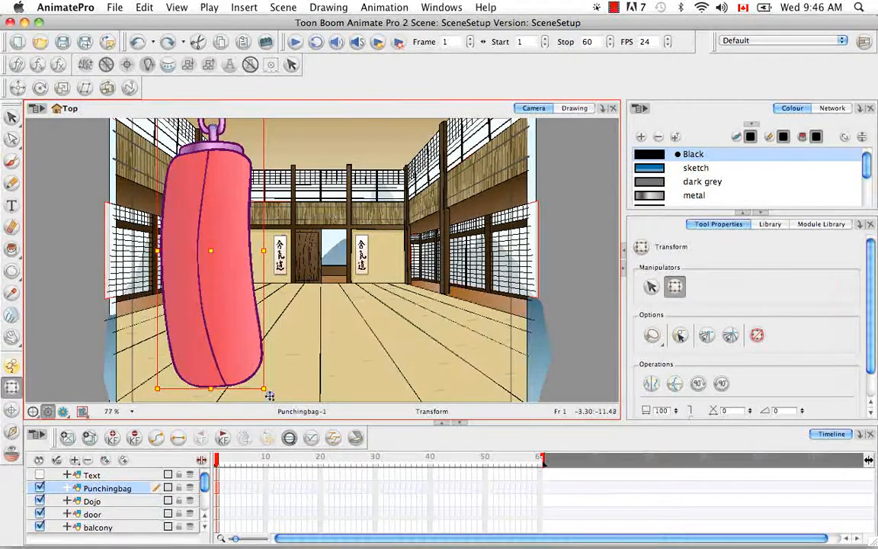
key("super+minus")
key("super+minus")
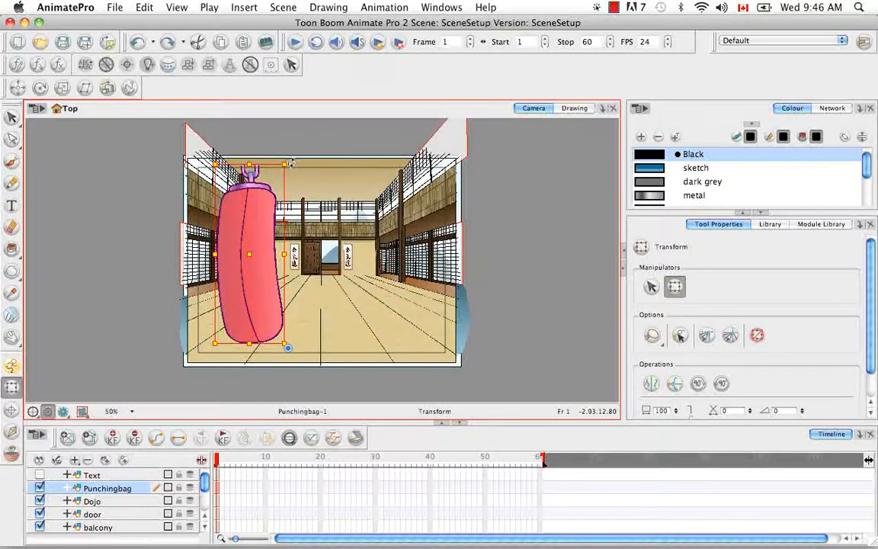
left_click_drag(292, 162, 175, 206)
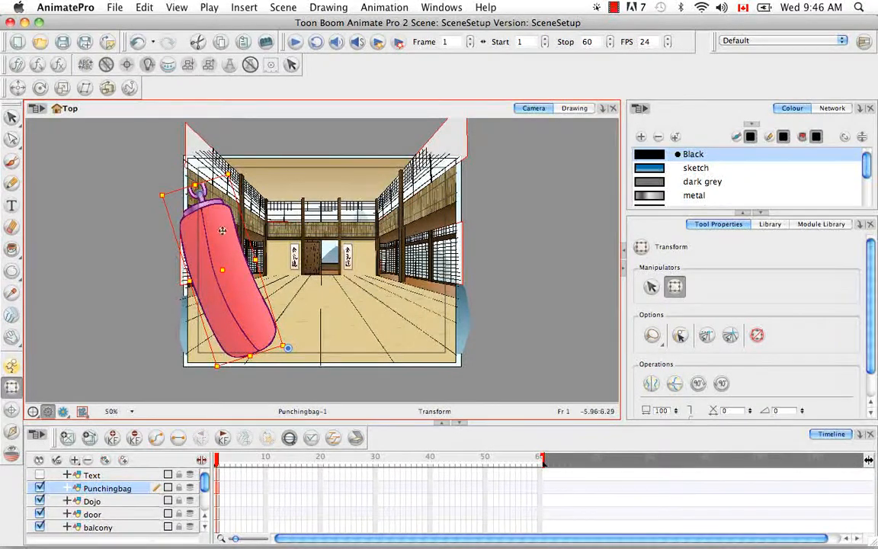
- Select the door and reselect the punching bag to reset the temporary pivot, and undo the bag's rotation
key("super+equal")
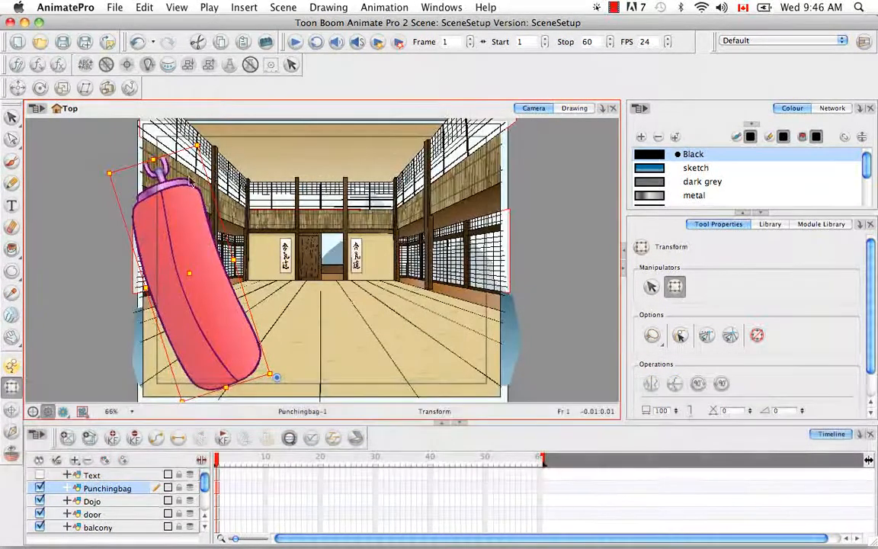
key("super+equal")
key("super+equal")
key("space")
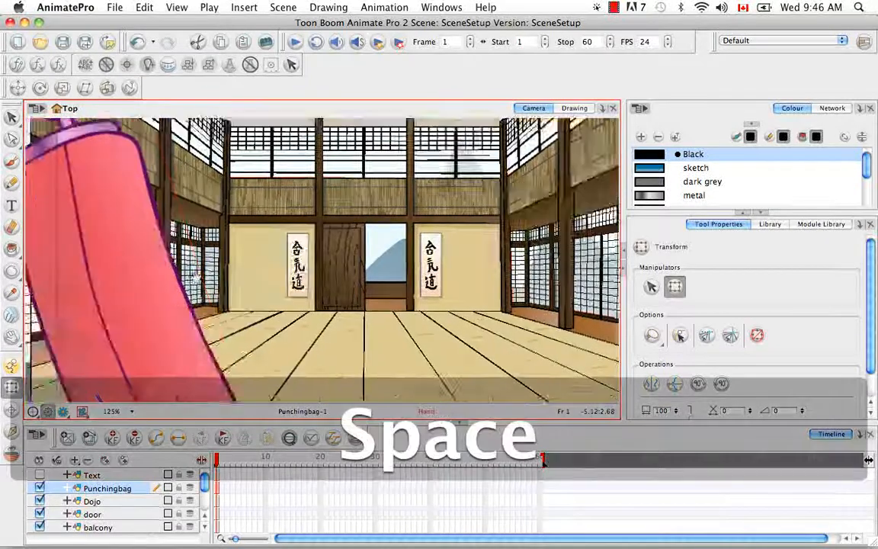
left_click_drag(96, 306, 283, 345)
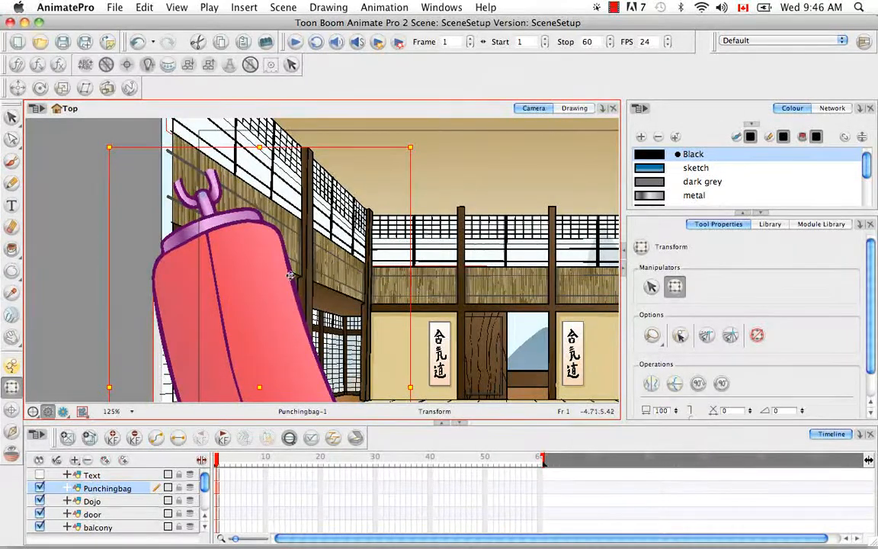
key("super+minus")
key("super+minus")
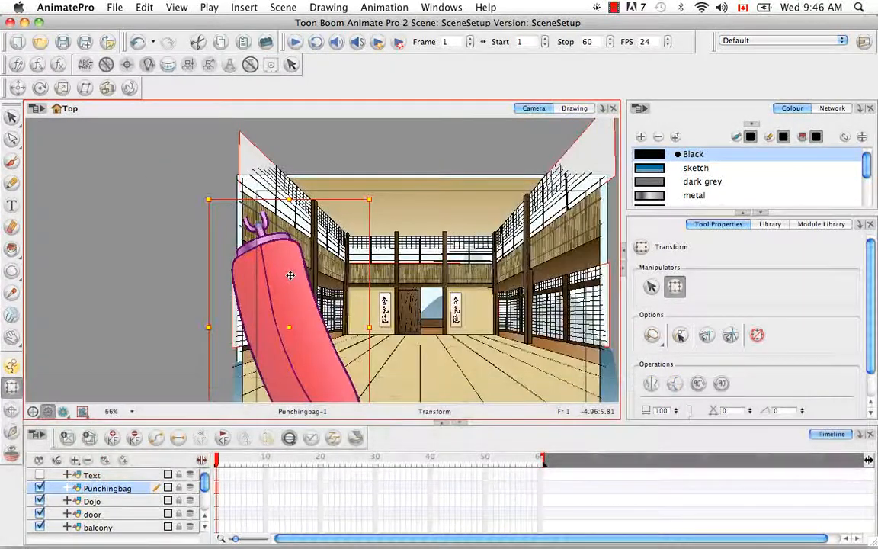
key("space")
left_click_drag(358, 255, 336, 257)
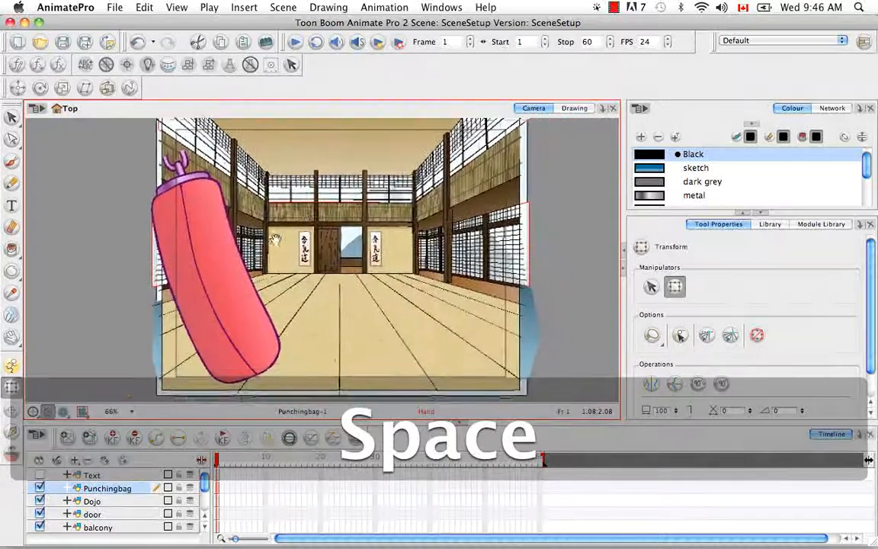
left_click(337, 261)
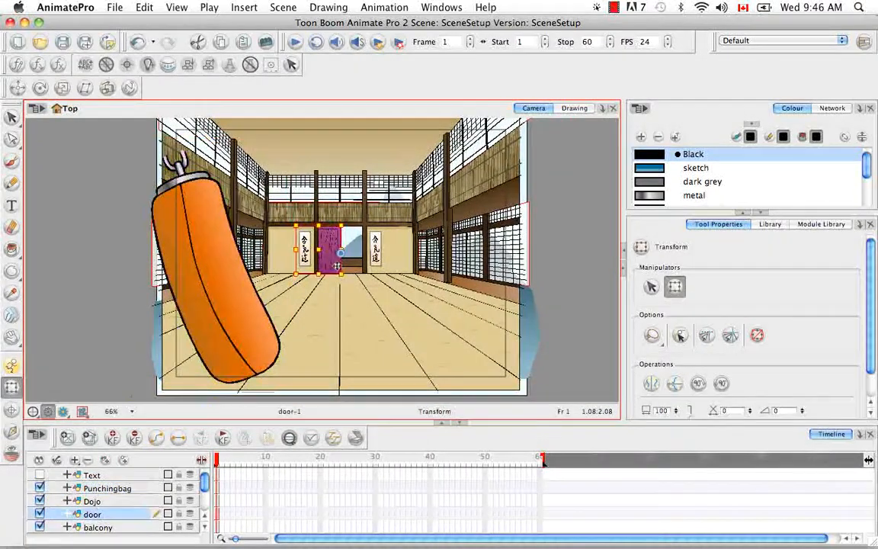
left_click(217, 253)
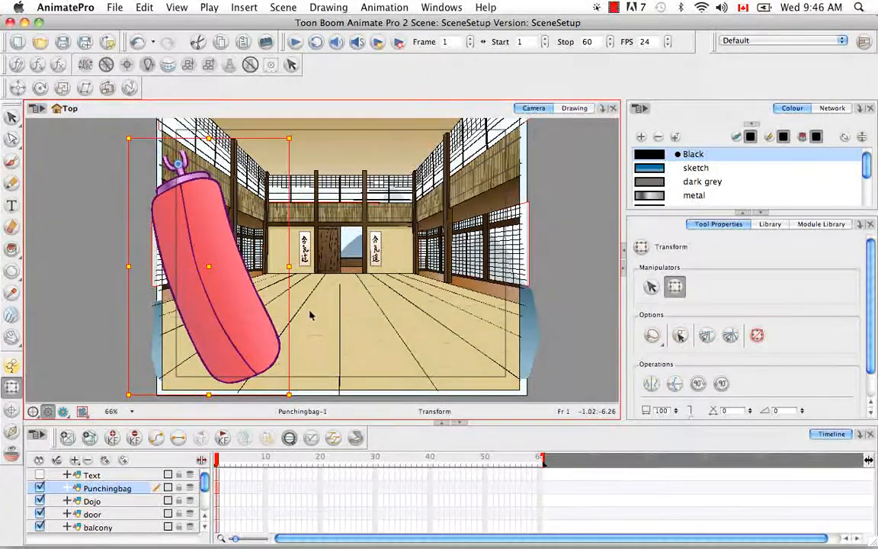
key("super+z")
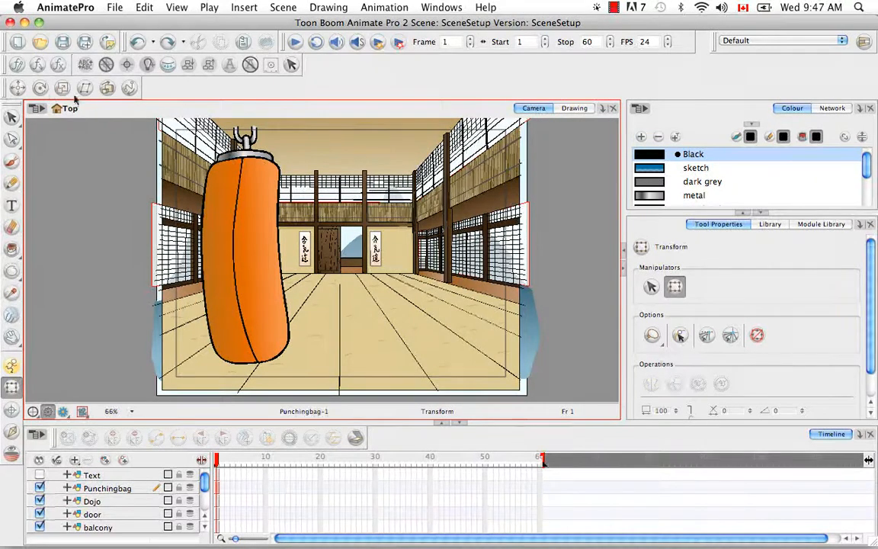
- Dock the row of transformation tools beside the toolbar above it, and select the punching bag with the Translate tool
left_click_drag(6, 88, 313, 67)
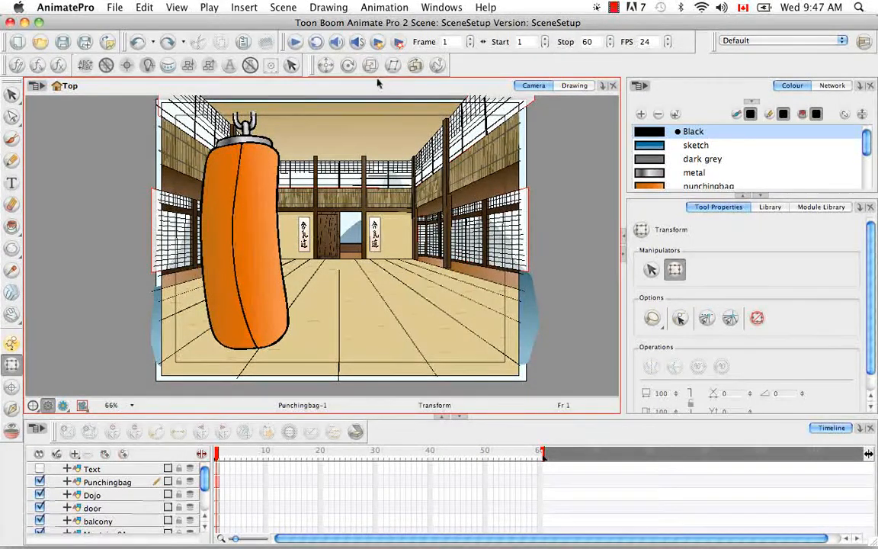
left_click(324, 65)
left_click(251, 218)
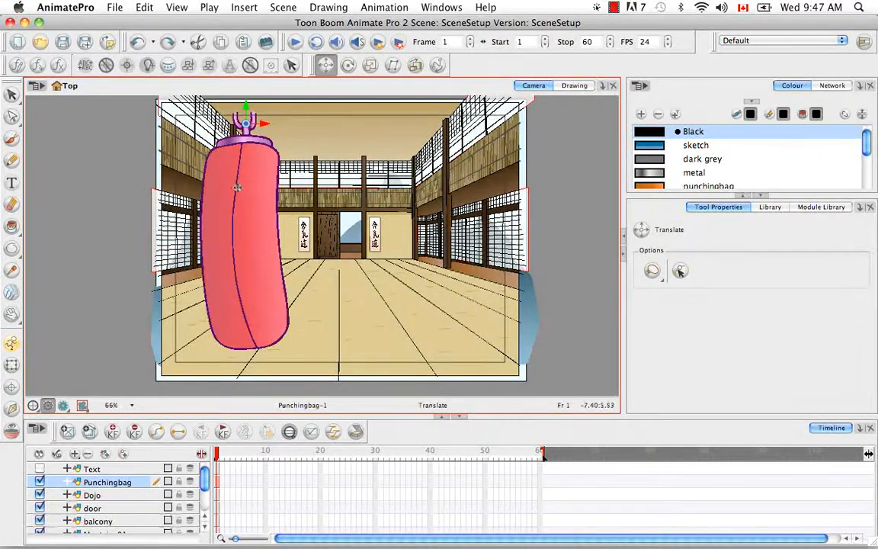
- Move the punching bag to the middle of the scene and undo it, and rotate it with the Rotate tool and undo that
left_click_drag(241, 186, 336, 186)
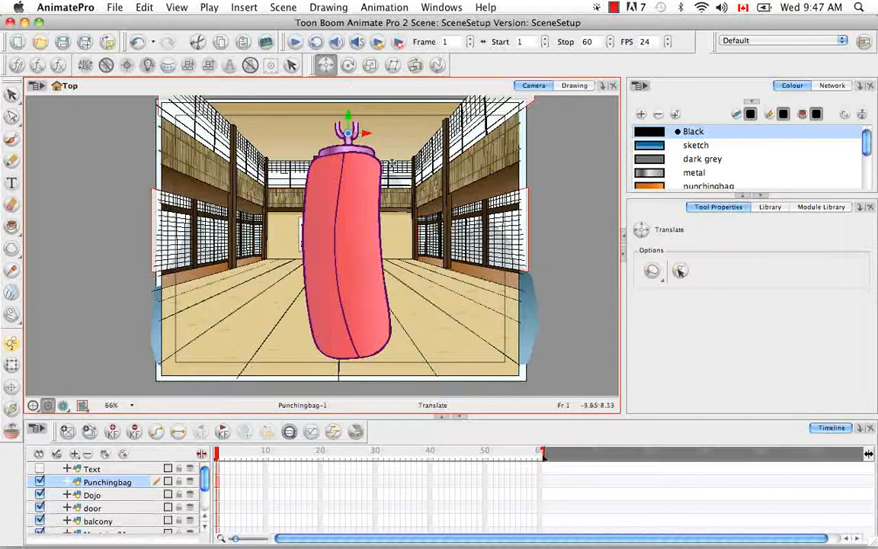
key("super+z")
left_click(349, 65)
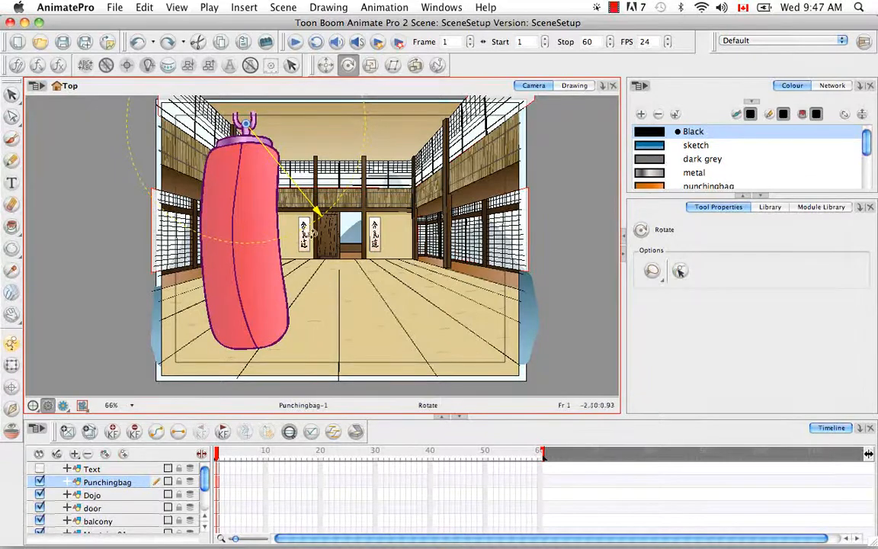
left_click_drag(330, 227, 356, 96)
key("super+z")
- Shrink the punching bag with the Scale tool and undo it, and distort it with the Skew tool and undo that
left_click(370, 65)
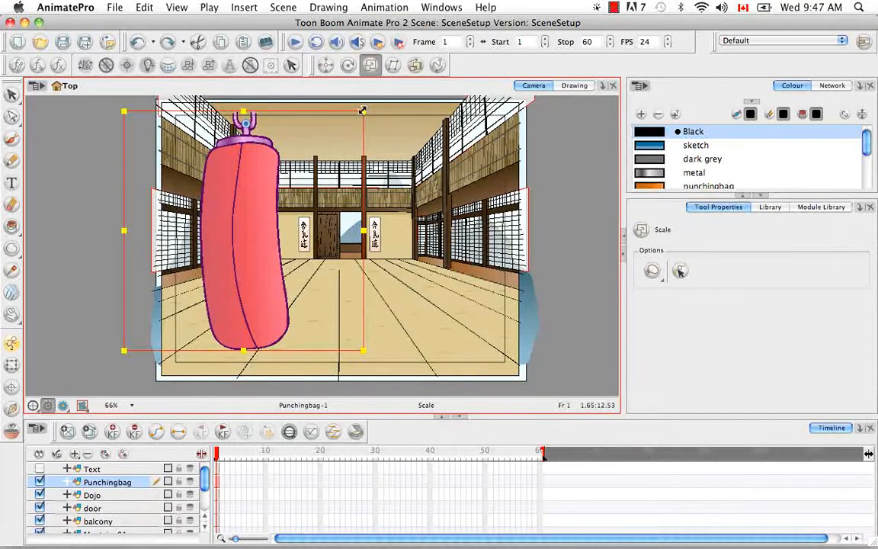
left_click_drag(363, 111, 313, 122)
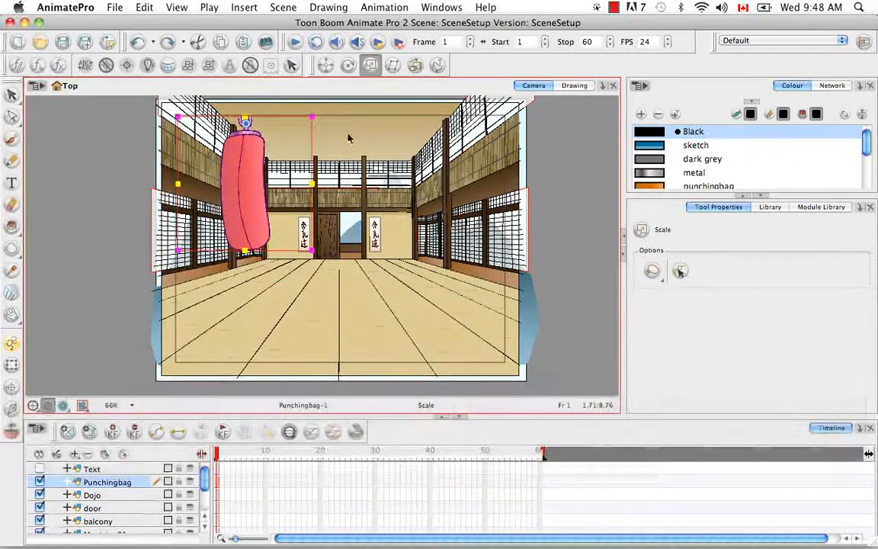
key("super+z")
left_click(393, 65)
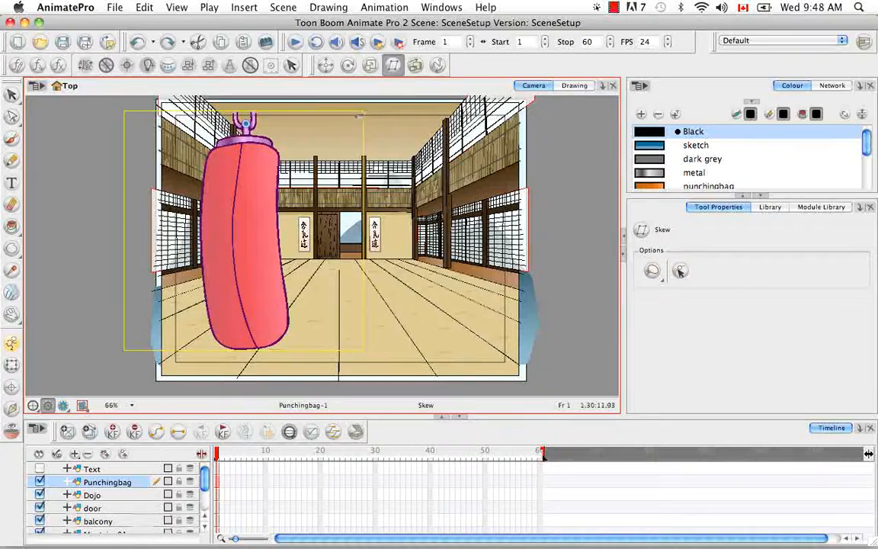
mouse_move(364, 112)
left_mouse_down()
mouse_move(335, 115)
mouse_move(427, 107)
mouse_move(375, 105)
left_mouse_up()
key("super+z")
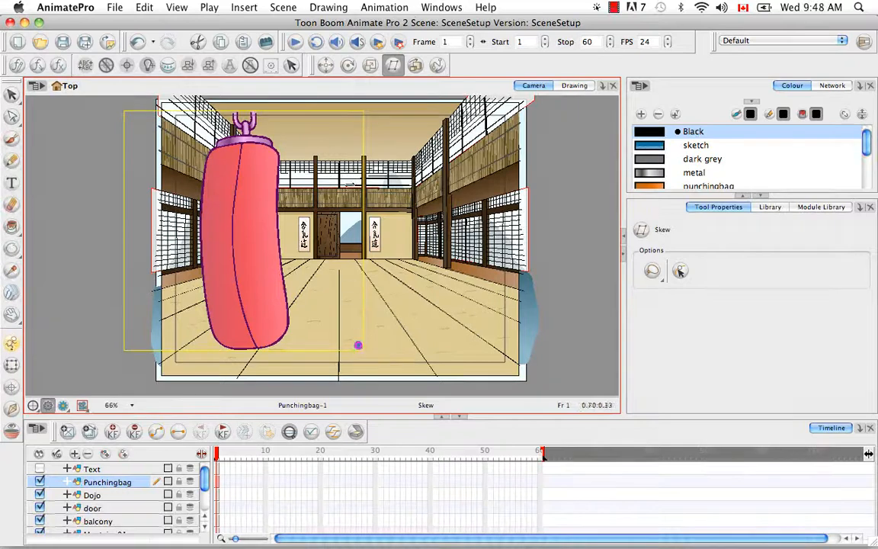
- Check the position of the punching bag's temporary pivot with the Scale, Rotate and Translate tools
left_click(368, 67)
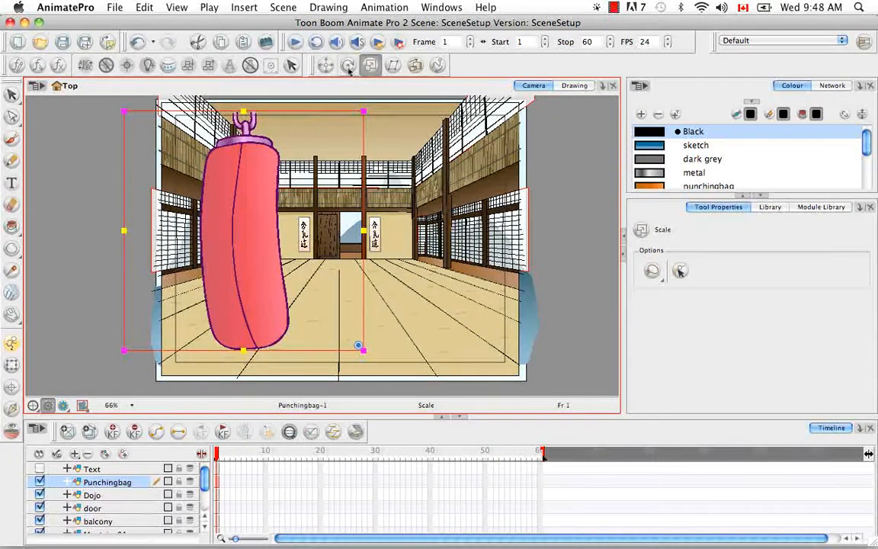
left_click(348, 66)
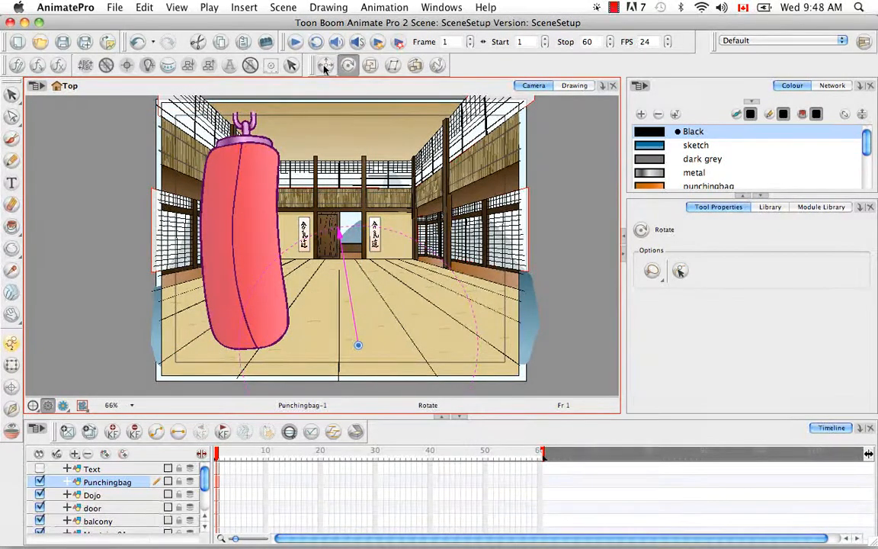
left_click(325, 66)
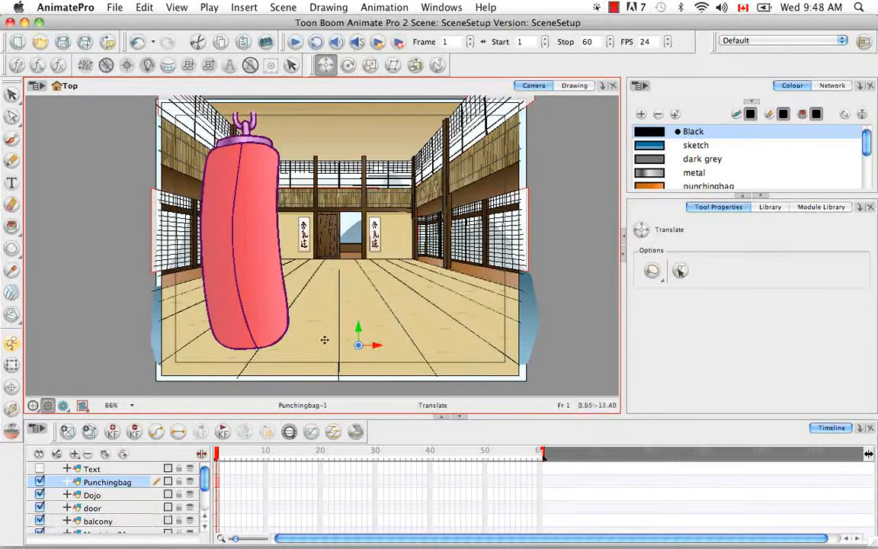
- Place the punching bag's pivot on its hanging hook, and flip the bag horizontally and undo the flip
left_click_drag(331, 305, 244, 123)
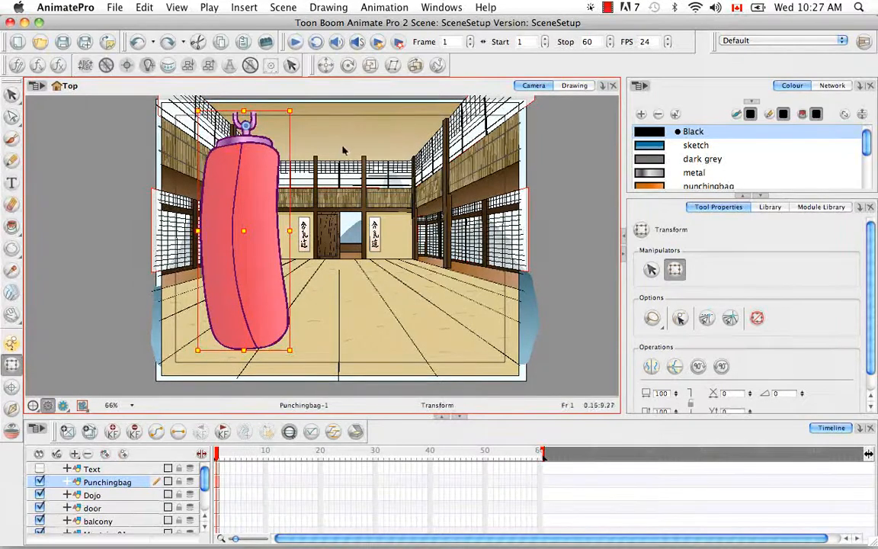
left_click(382, 7)
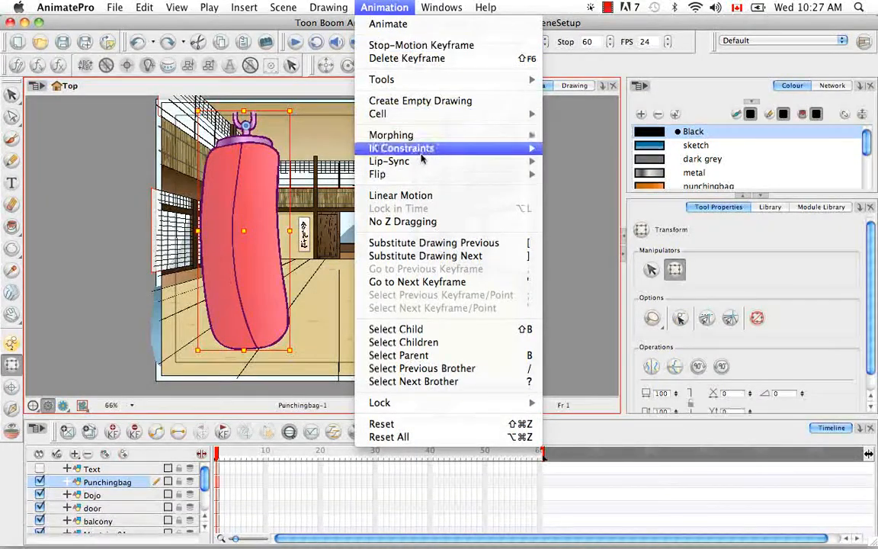
mouse_move(424, 175)
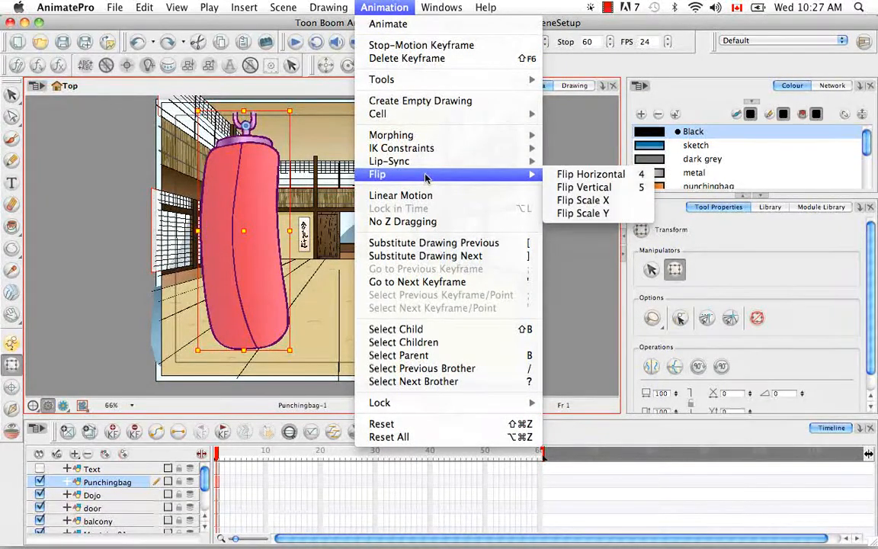
left_click(568, 174)
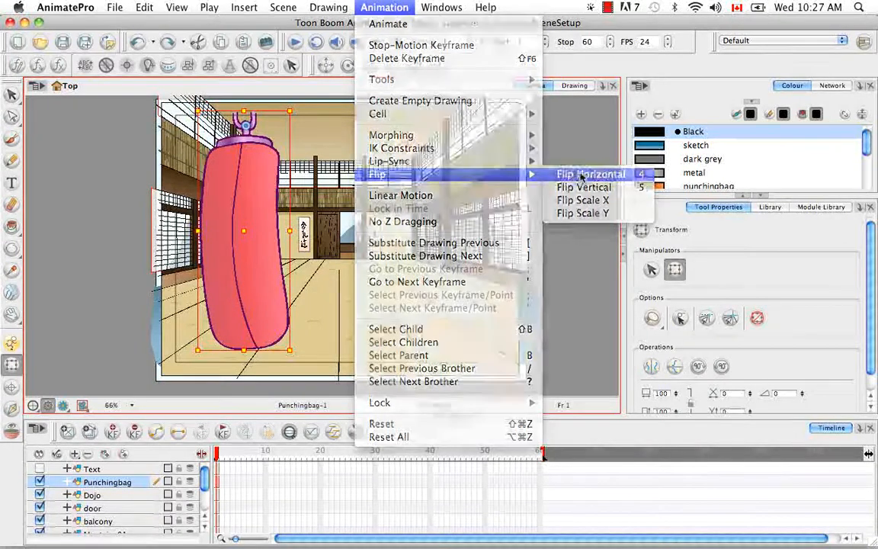
key("super+z")
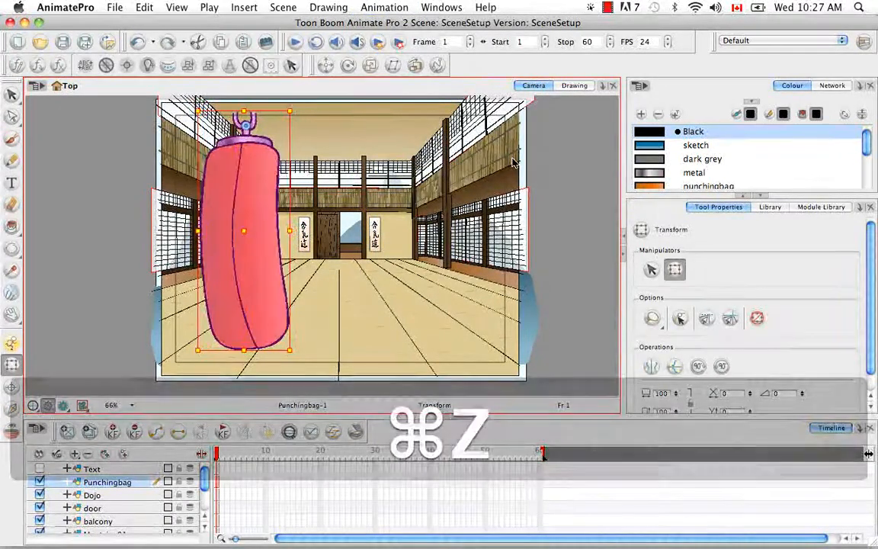
- Flip the punching bag vertically and undo the flip
left_click(391, 9)
mouse_move(442, 175)
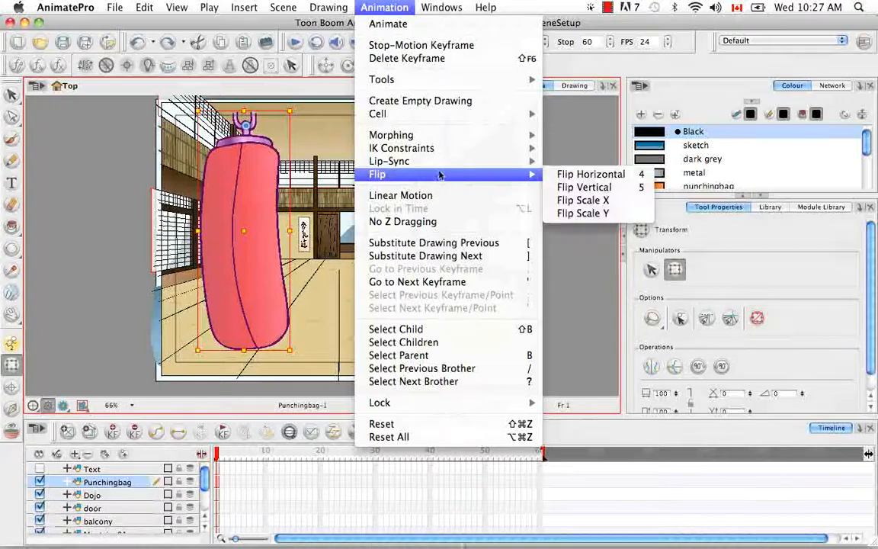
left_click(605, 189)
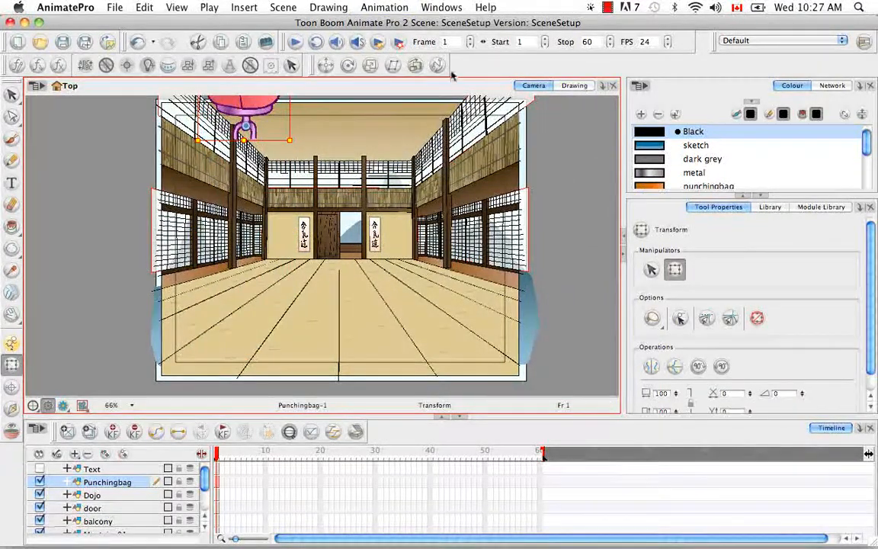
key("super+z")
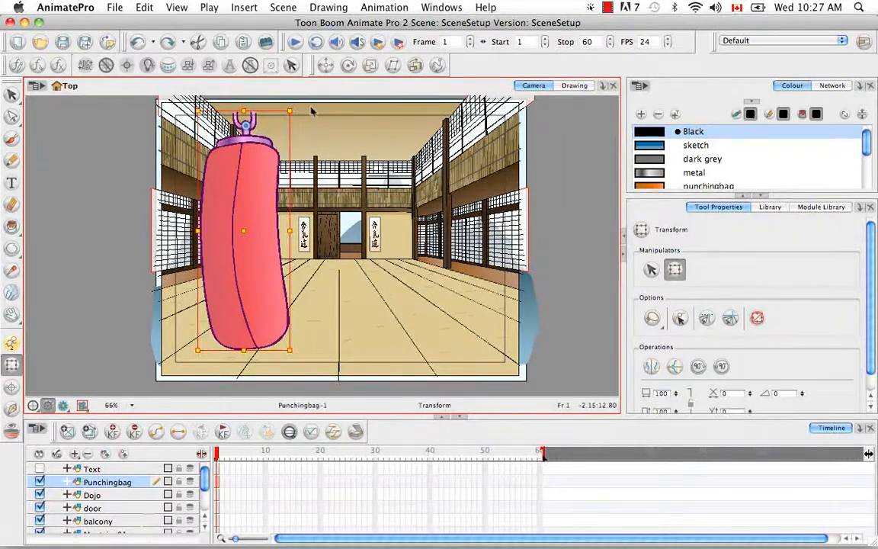
- Rotate the punching bag clockwise around its hook, and apply Flip Scale X to it and undo that flip
left_click(348, 64)
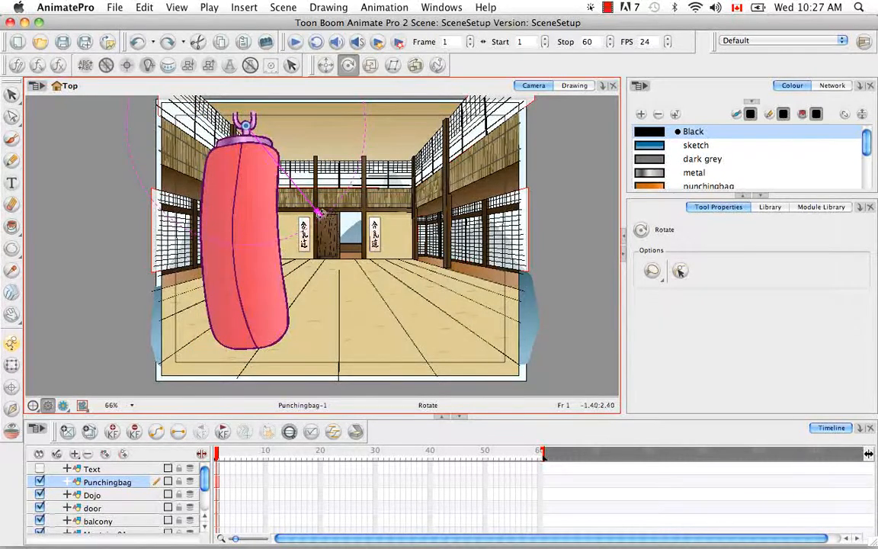
left_click_drag(320, 212, 227, 244)
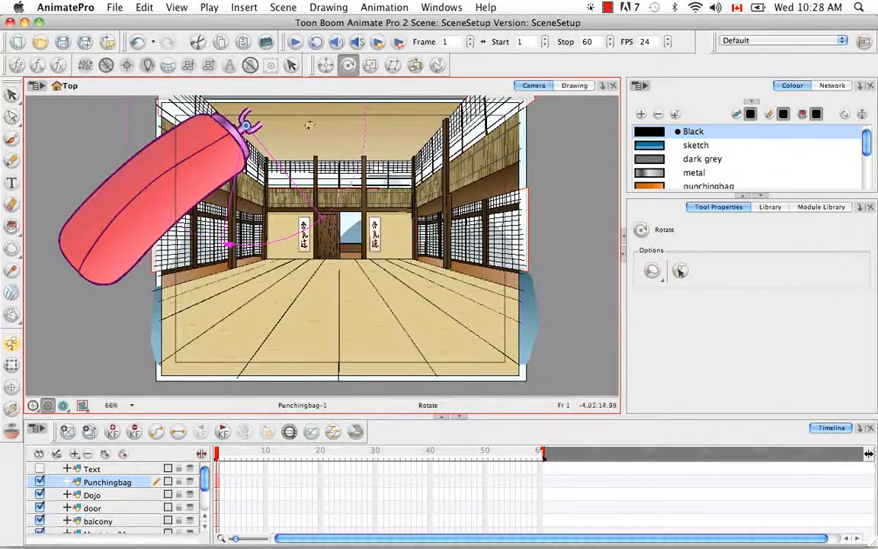
left_click(11, 365)
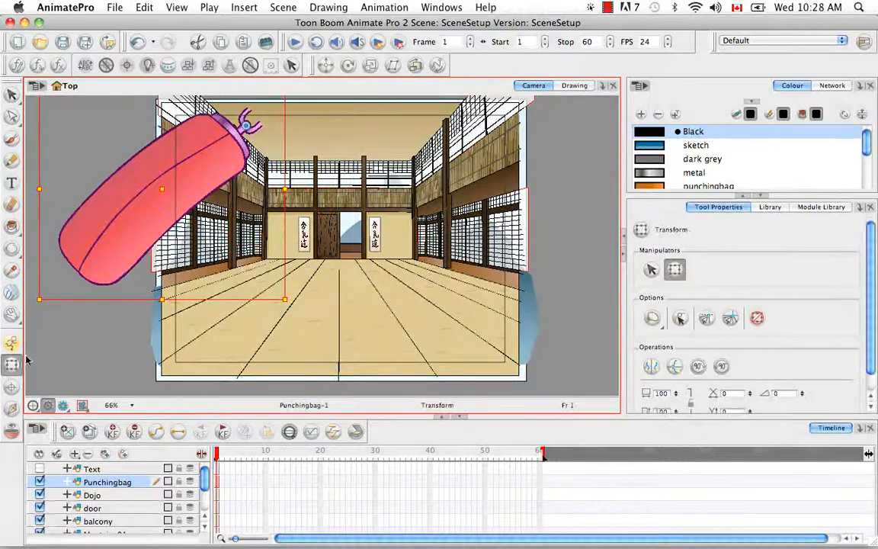
left_click(388, 7)
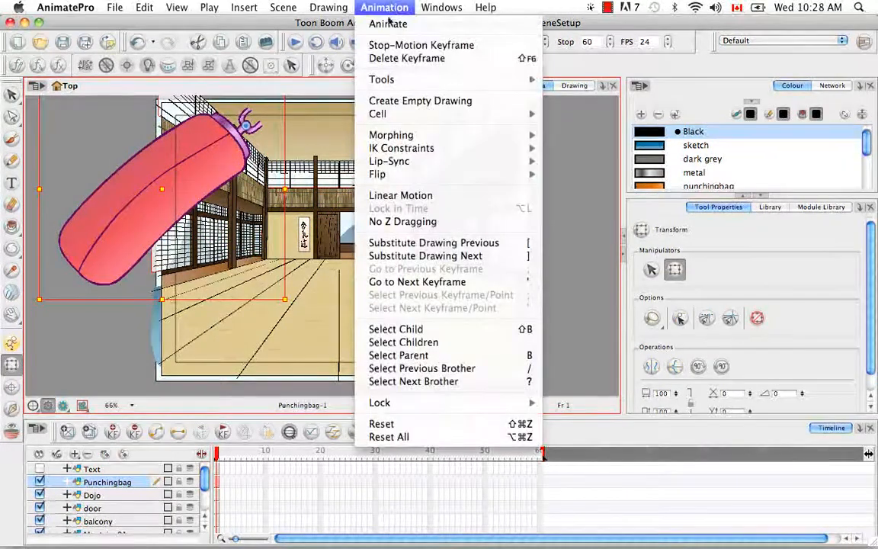
mouse_move(413, 175)
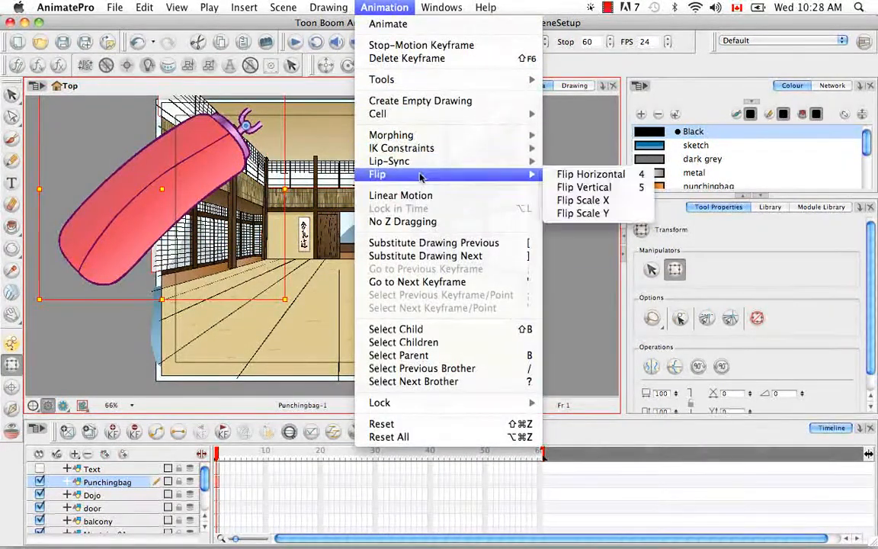
left_click(614, 201)
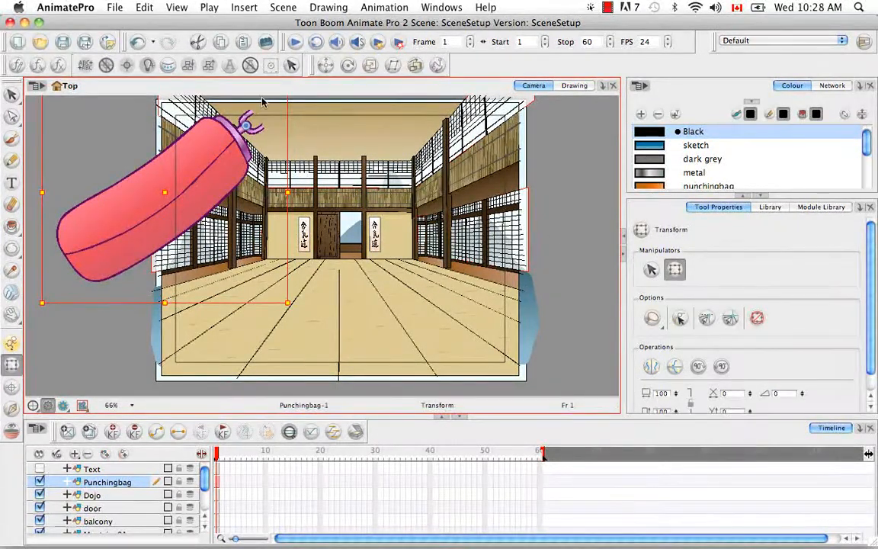
key("super+z")
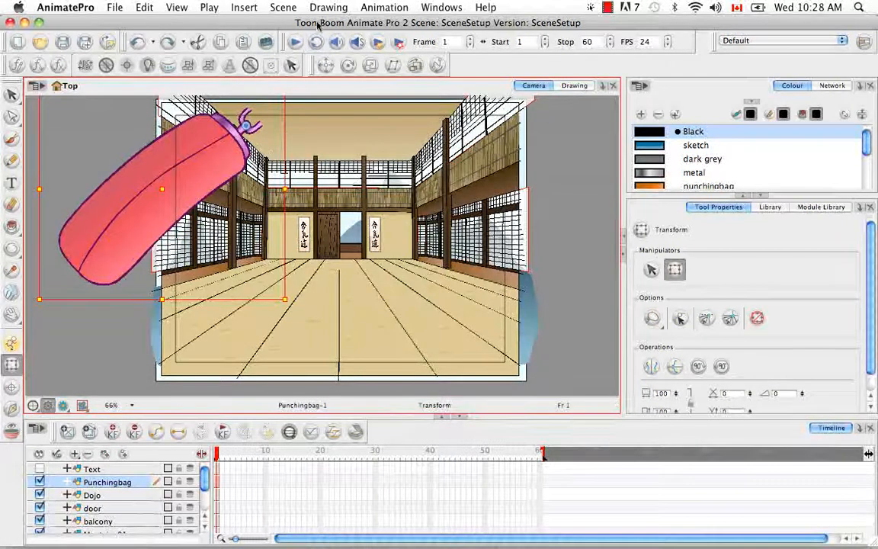
- Apply Flip Scale Y to the rotated punching bag, and undo both the flip and the rotation
left_click(384, 7)
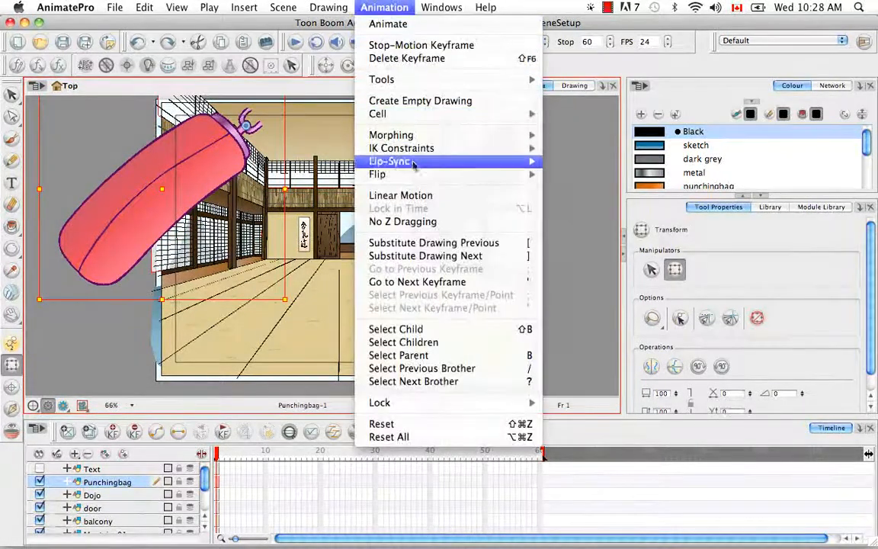
mouse_move(431, 178)
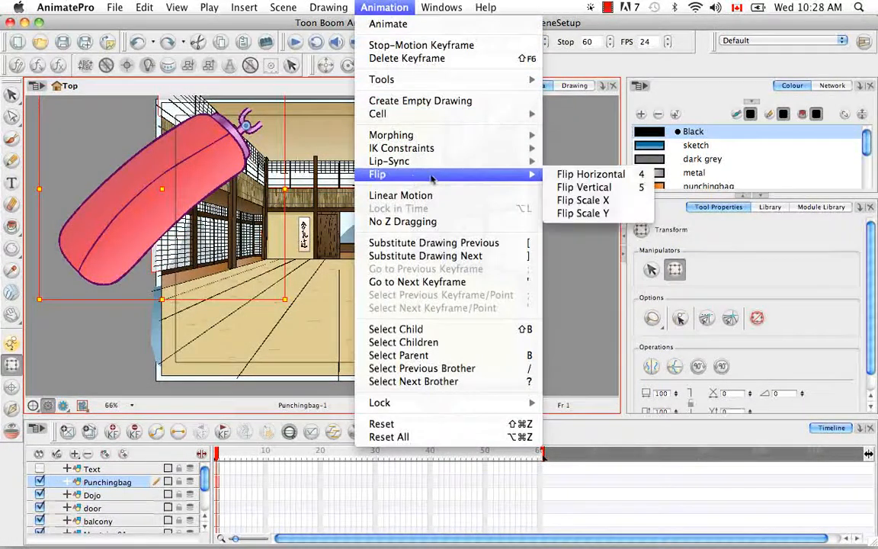
left_click(603, 217)
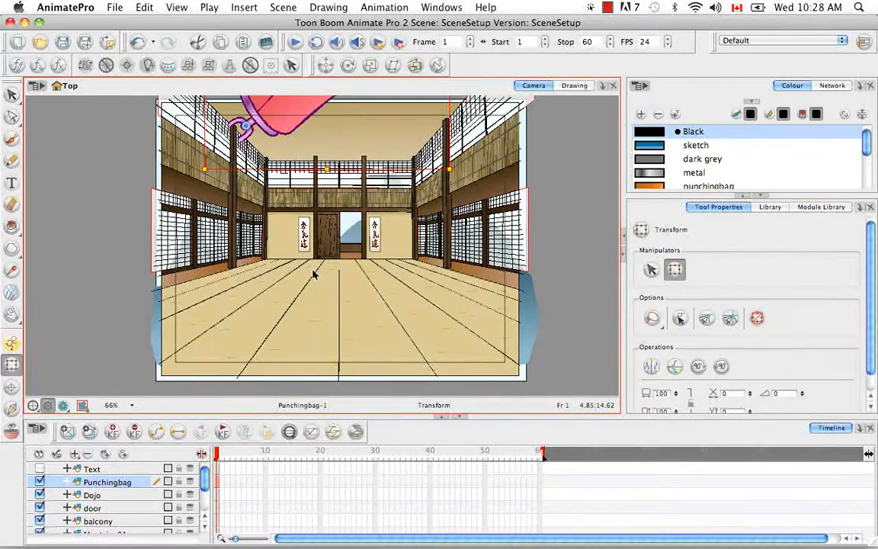
key("super+z")
key("super+z")
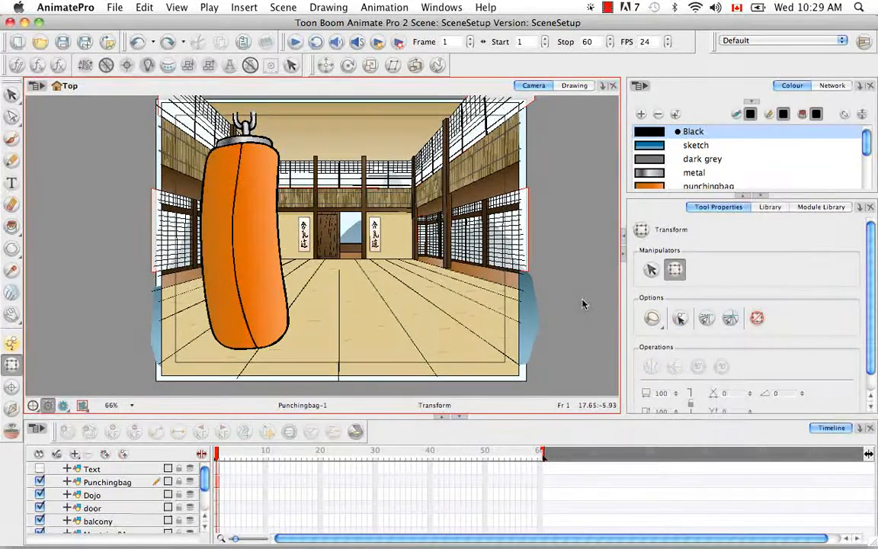
- Open the layer properties of Punchingbag, and switch its position mode to 3D Path and back to Separate
left_click(119, 483)
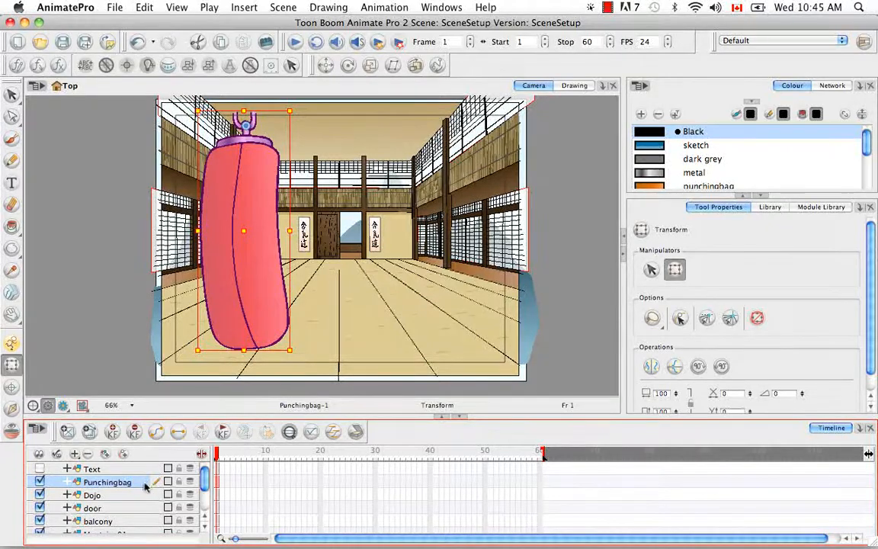
double_click(145, 485)
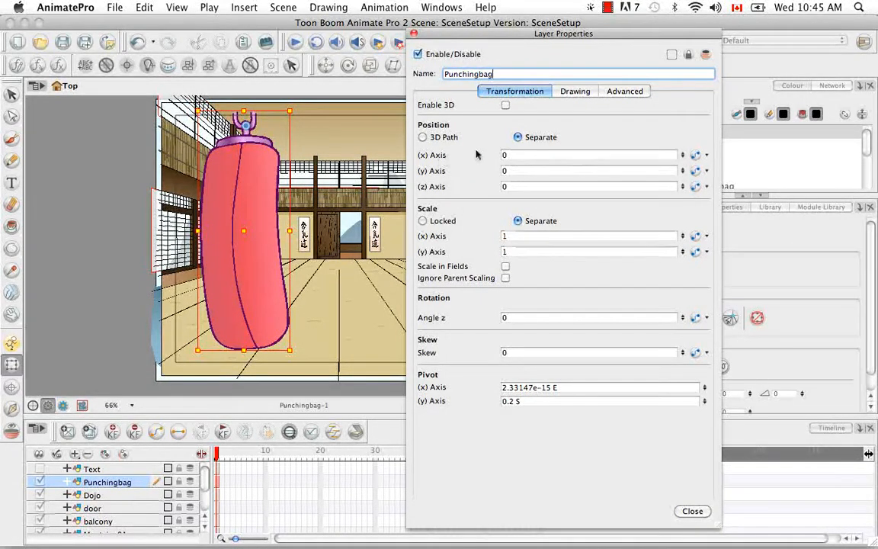
left_click(423, 138)
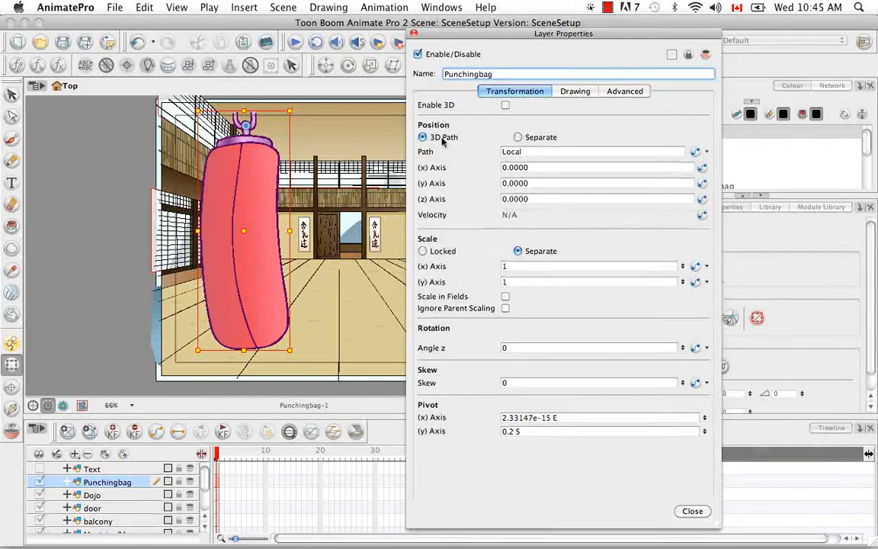
left_click(518, 138)
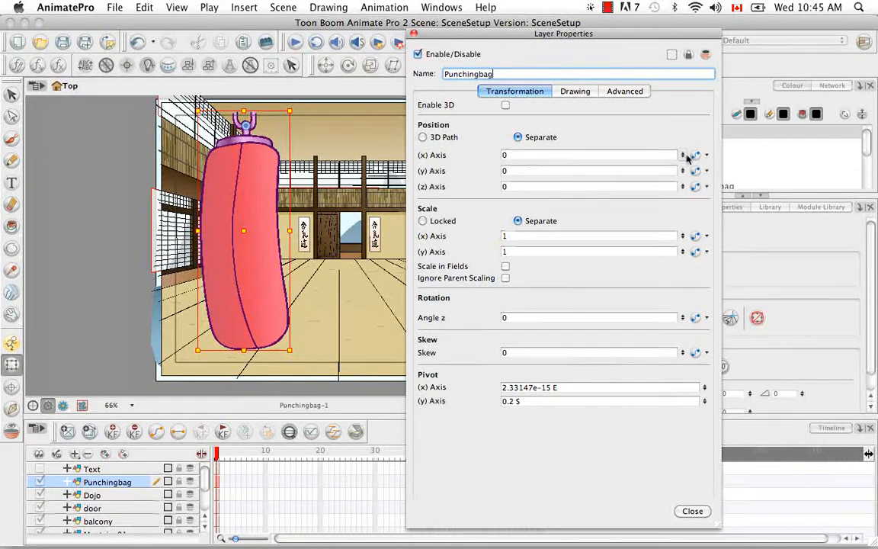
- Shift the Punchingbag layer's position to 1.5 E on x and 1.9 N on y, and reset both axes to 0
left_click_drag(683, 155, 686, 134)
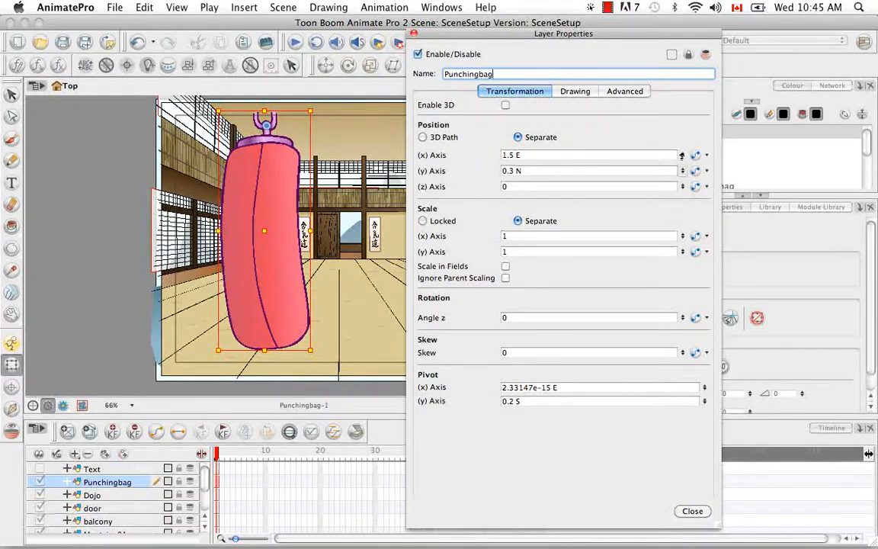
left_click_drag(682, 155, 689, 126)
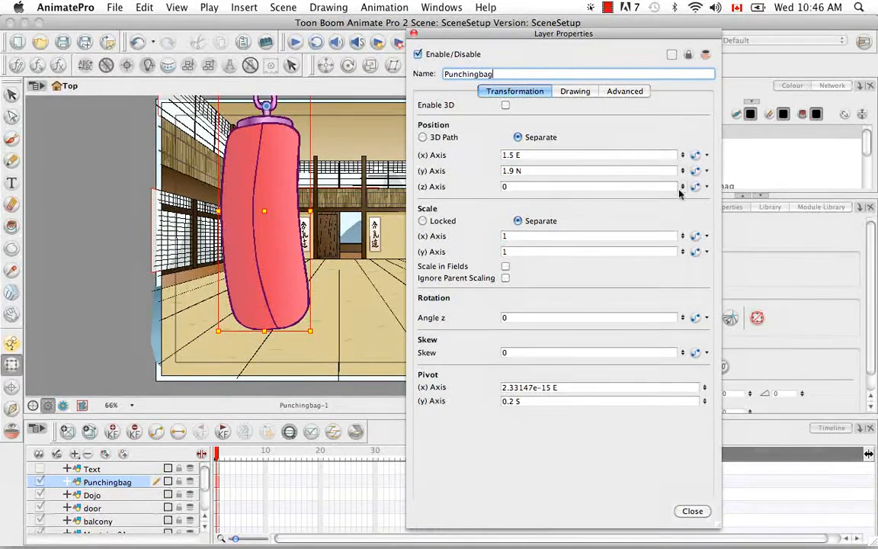
left_click(441, 171)
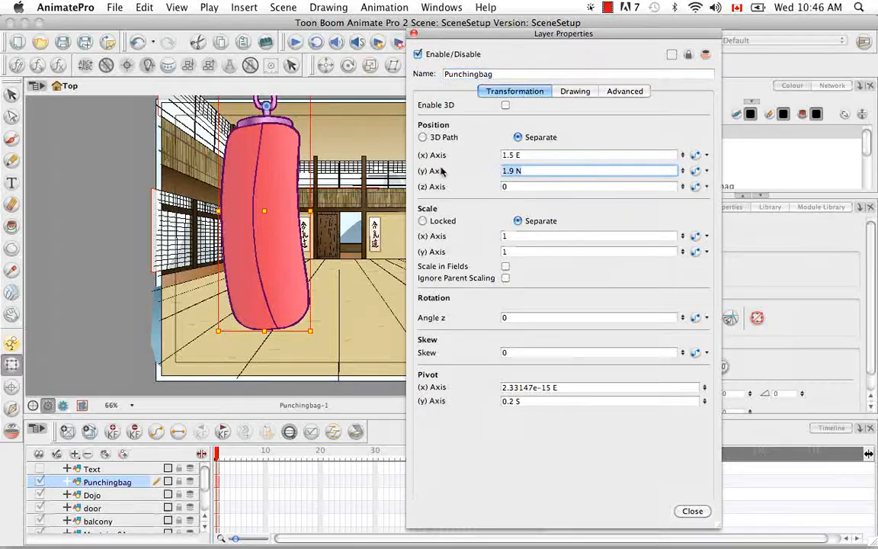
type("0")
key("shift+Tab")
type("0")
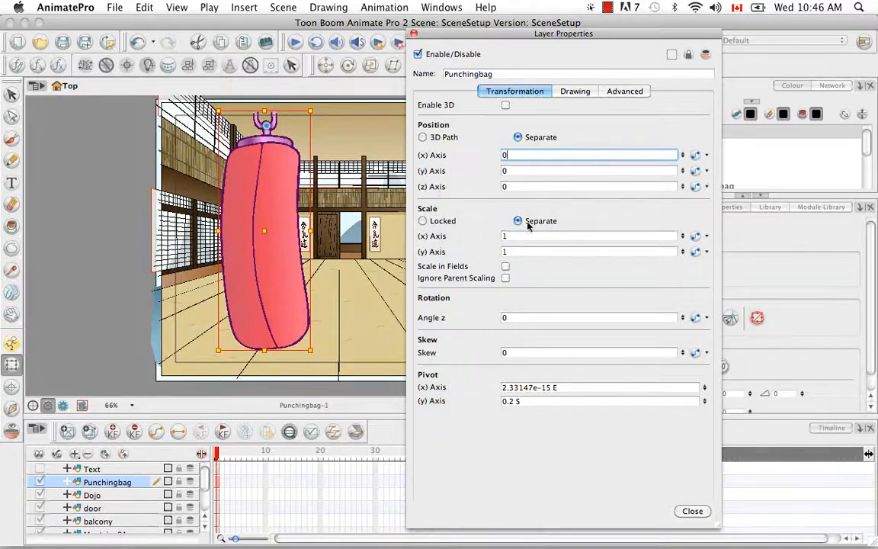
- Lock the Punchingbag layer's x and y scale together and set the scale to 2
left_click(423, 221)
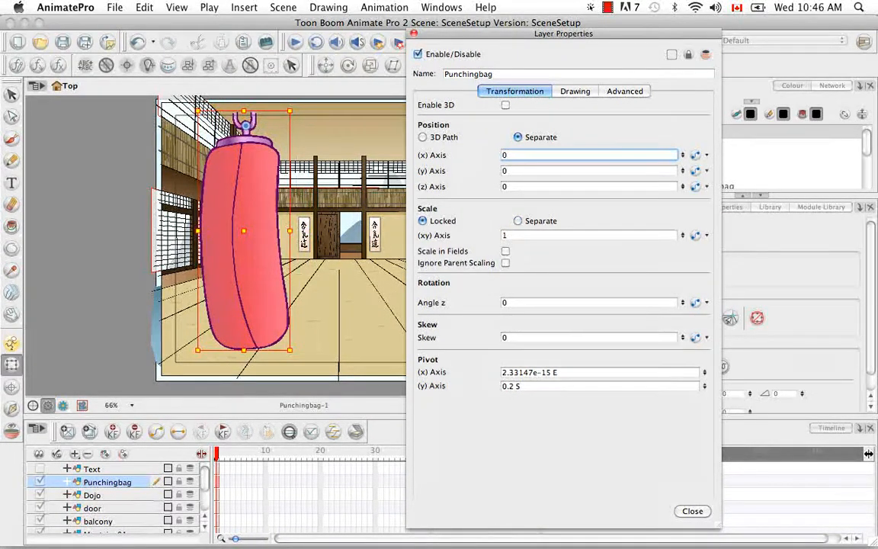
key("Tab")
key("Tab")
key("Tab")
type("2")
key("Return")
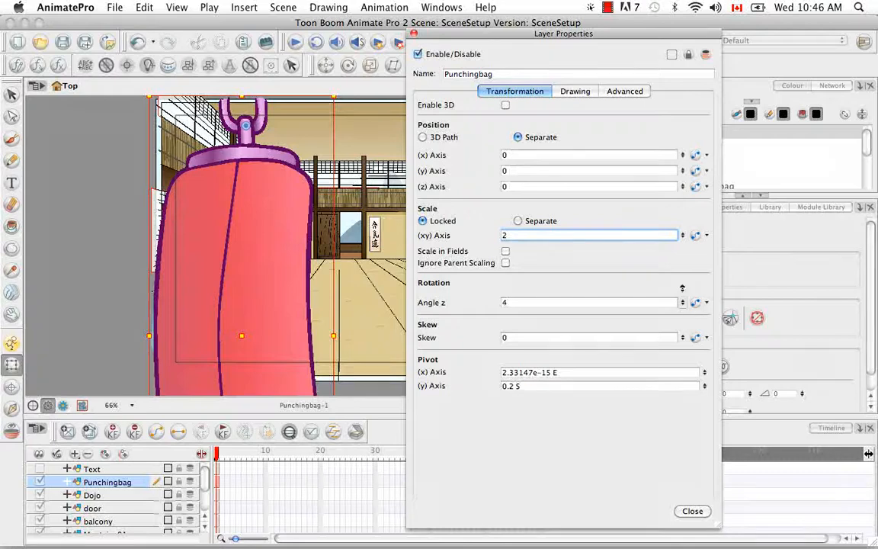
- Set the Punchingbag layer's rotation angle to 23, its skew to 15 and its pivot to 0.6 E, 0.9 N
left_click_drag(684, 253, 684, 254)
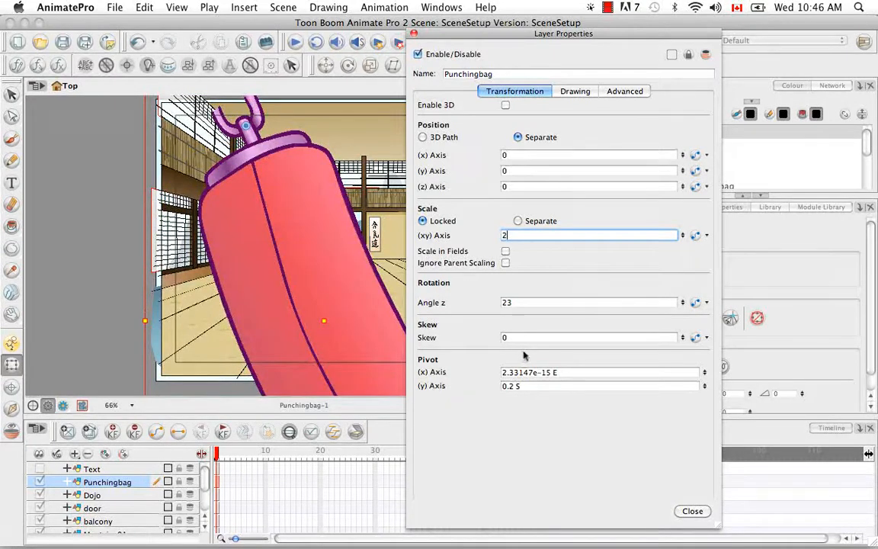
left_click_drag(684, 339, 688, 302)
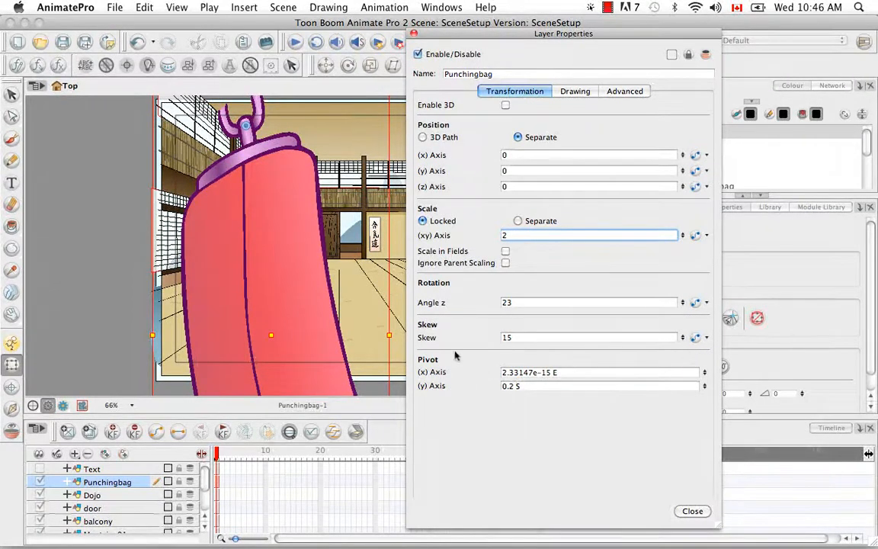
left_click_drag(704, 373, 690, 402)
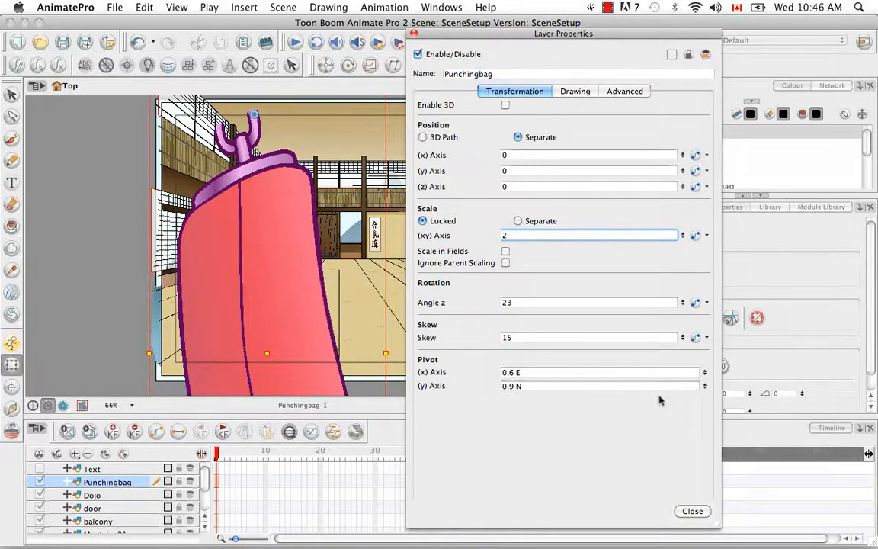
- Look over the Punchingbag layer's drawing properties, and enable Flip Horizontal in its alignment options
left_click(574, 92)
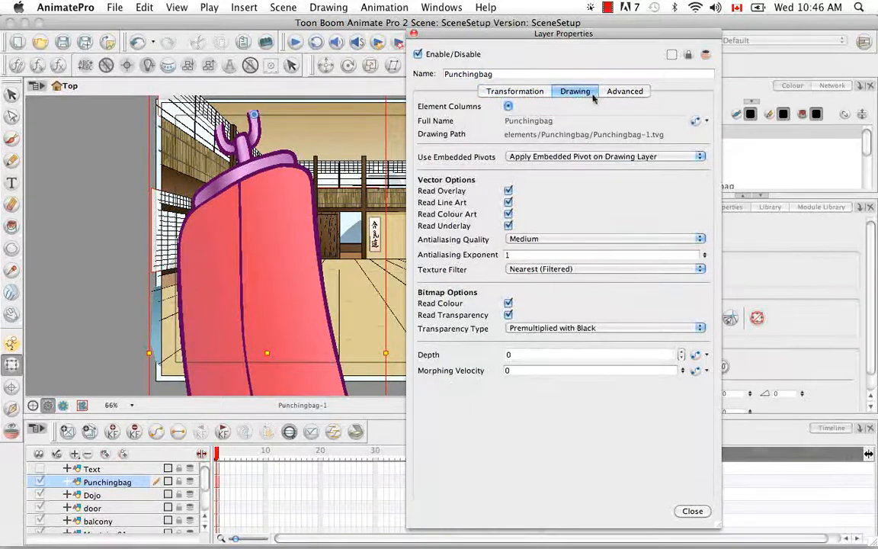
left_click(624, 91)
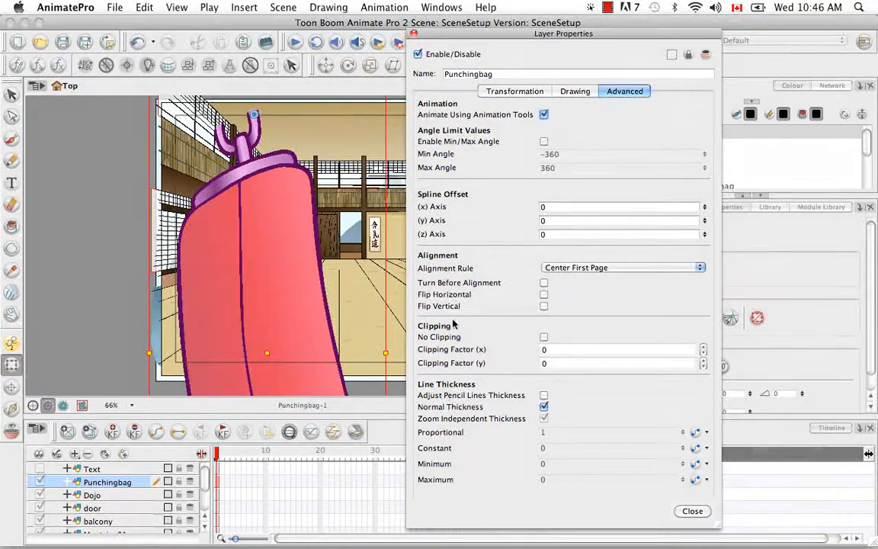
left_click(544, 295)
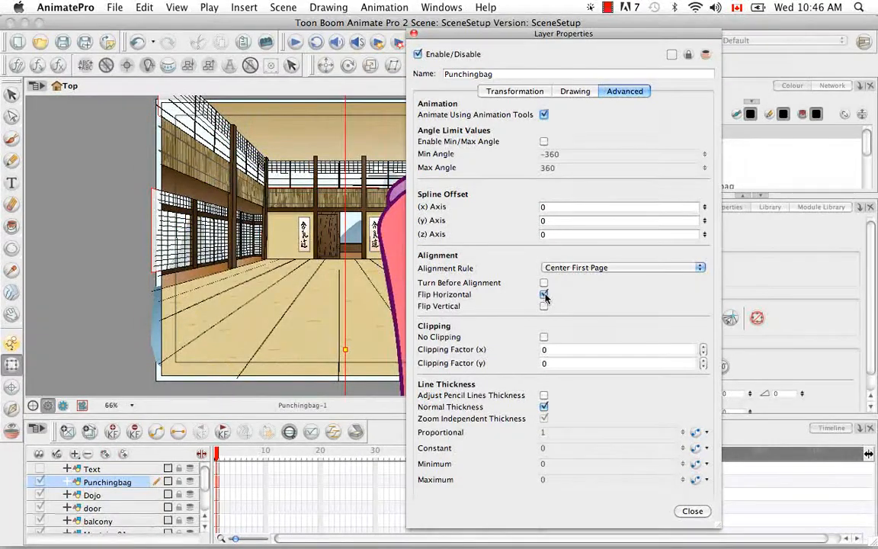
- Disable Flip Horizontal for the Punchingbag layer, try Flip Vertical and disable it again, and close the layer properties
left_click(544, 295)
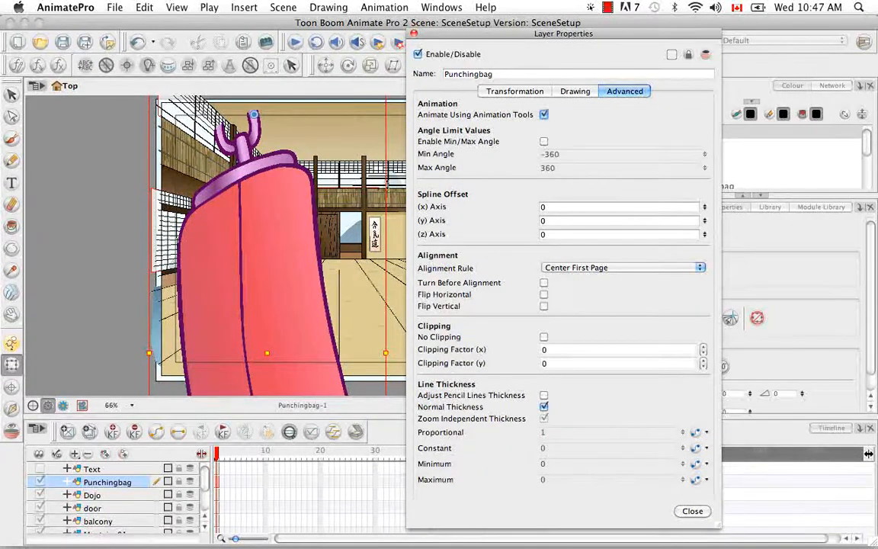
left_click(544, 295)
left_click(544, 307)
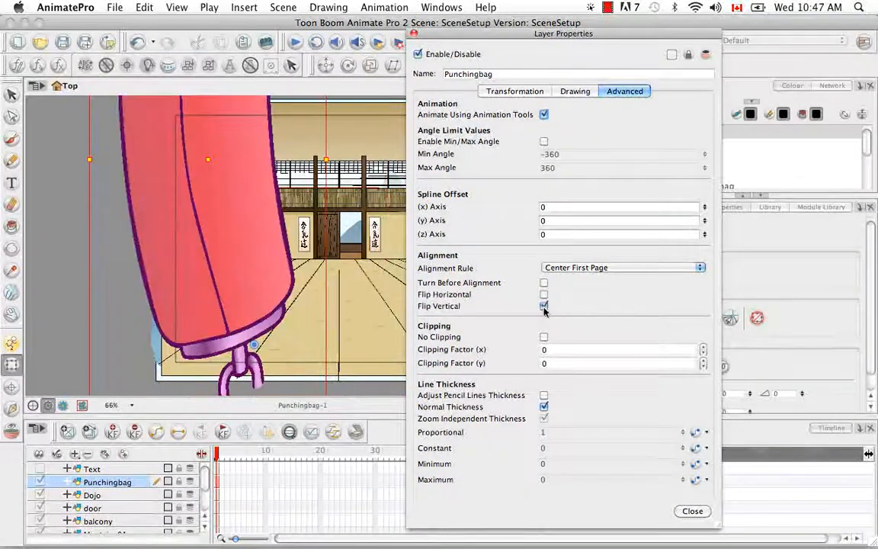
left_click(545, 307)
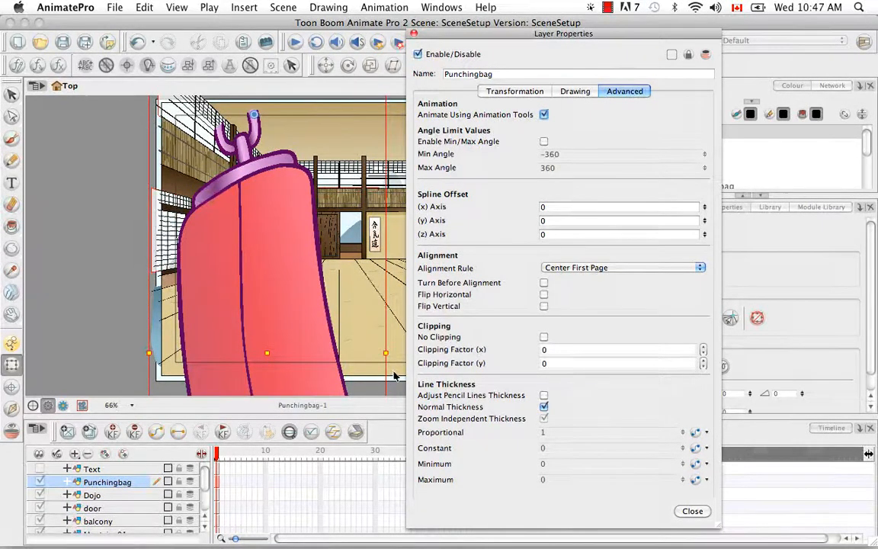
left_click(692, 512)
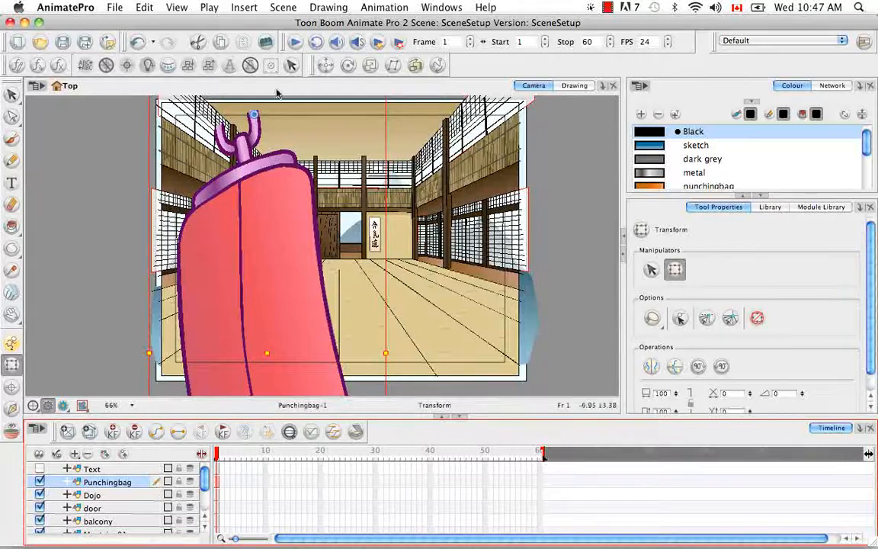
- Reset all transformations on the Punchingbag layer with Reset All, and deselect the punching bag
left_click(384, 7)
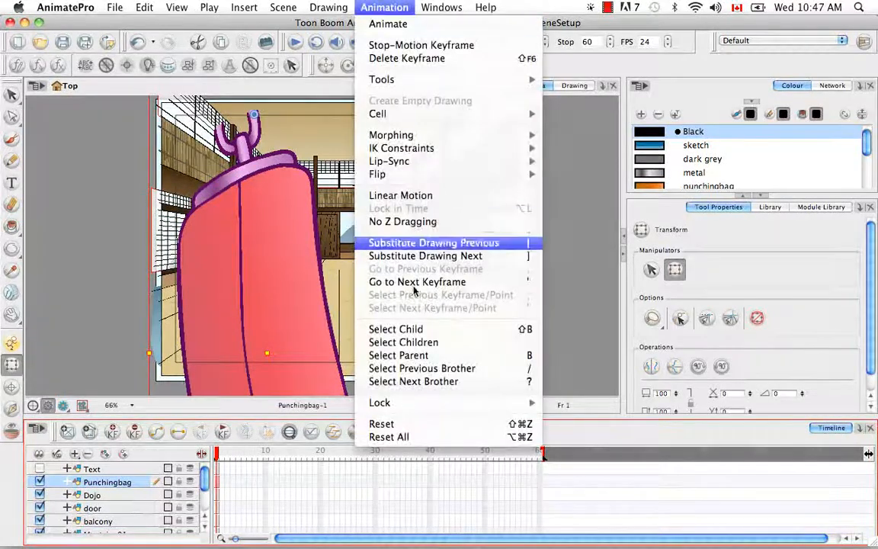
left_click(400, 437)
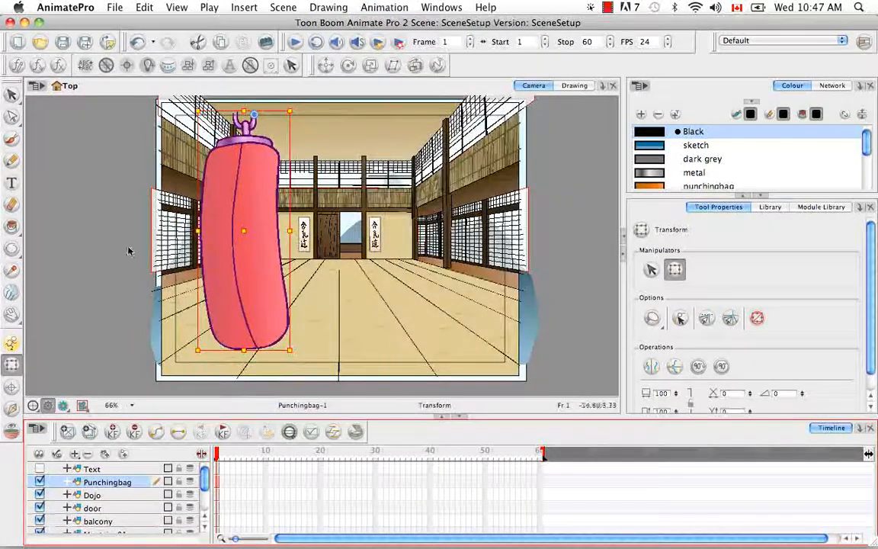
left_click(574, 243)
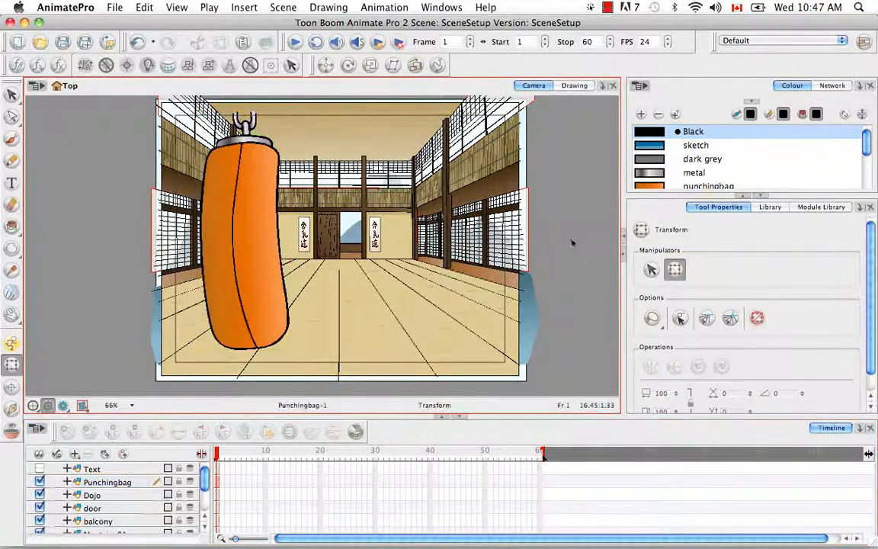